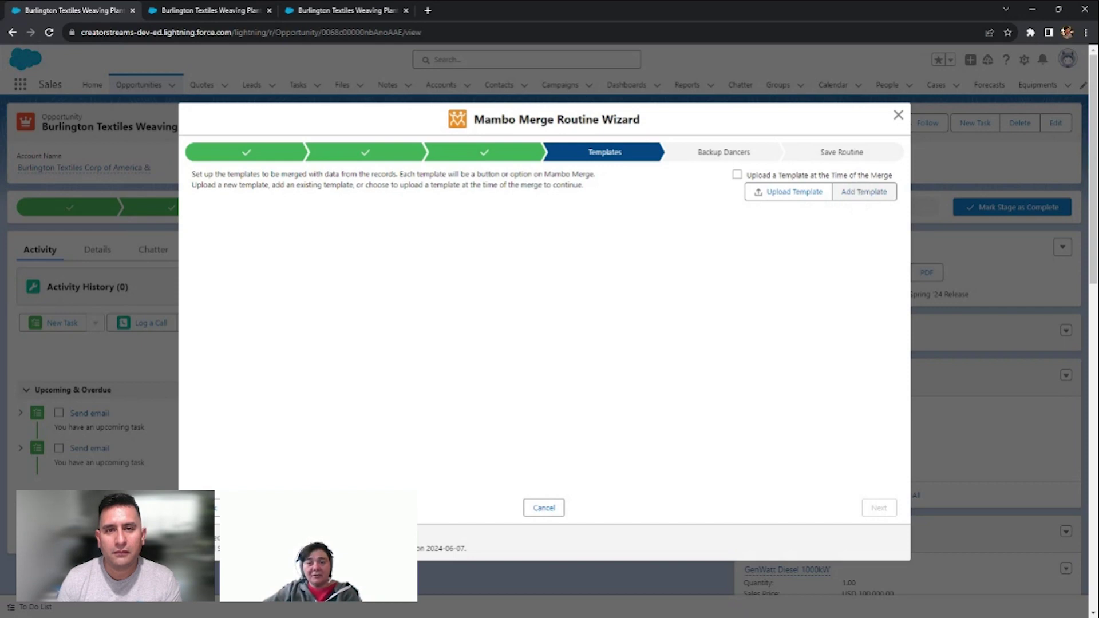
Step: Add an existing template labelled Invoice, using the simple-quote file from the Mambo Merge Templates library
left_click(867, 195)
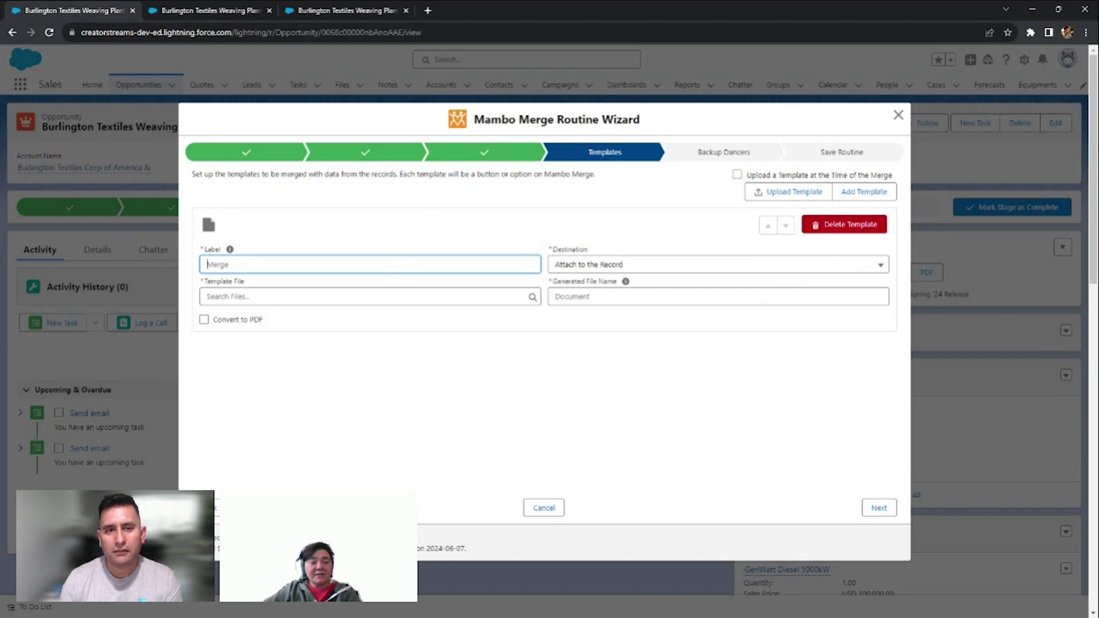
type("Invoice")
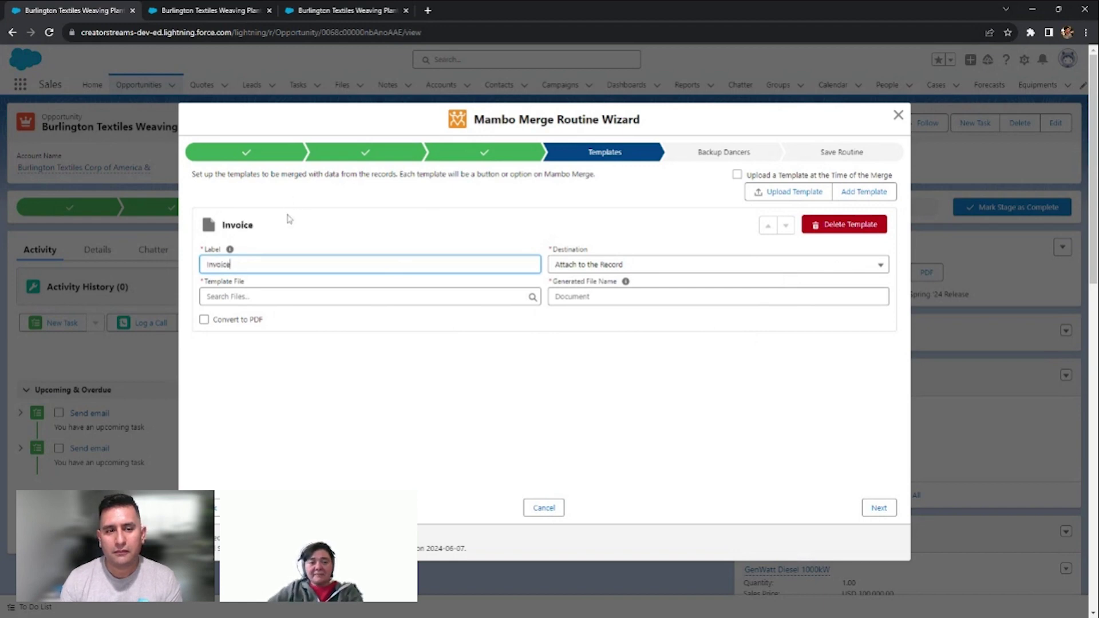
left_click(335, 297)
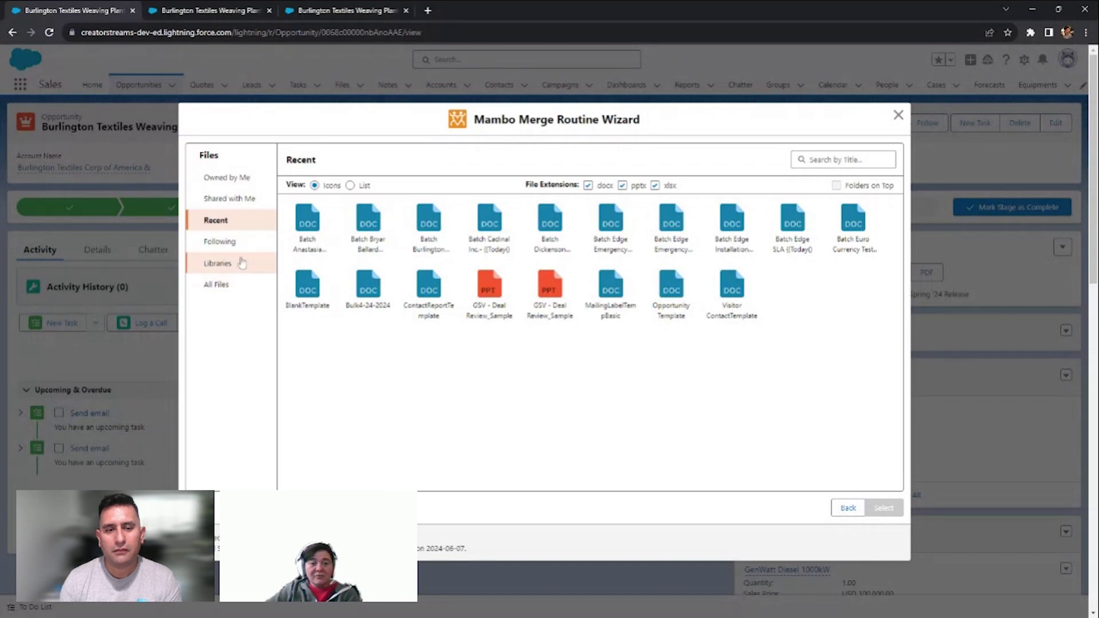
left_click(227, 269)
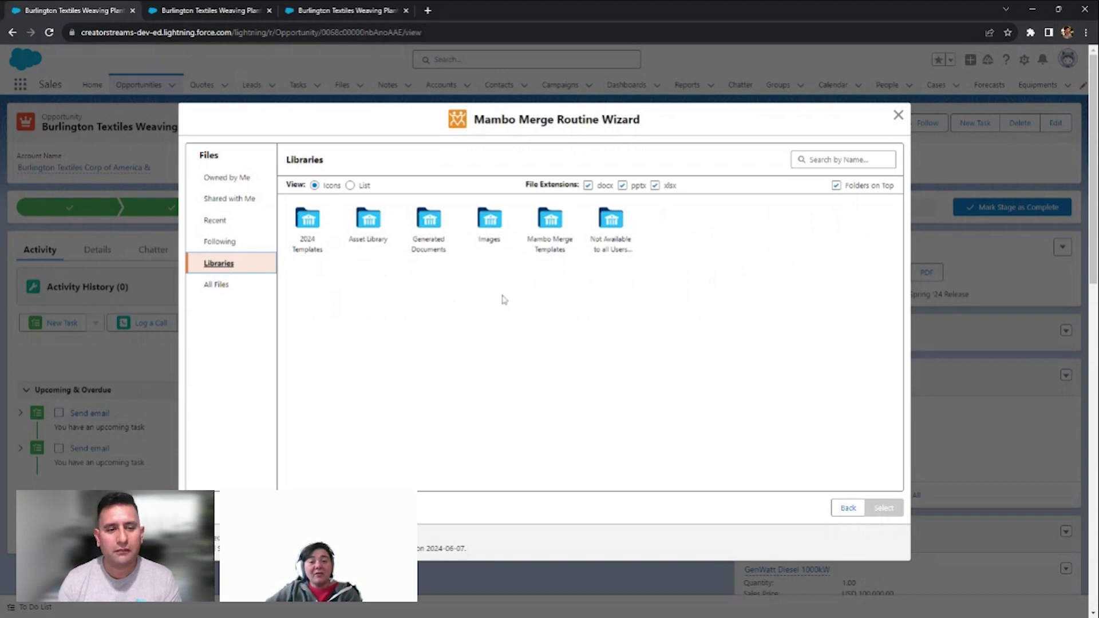
left_click(551, 224)
double_click(552, 227)
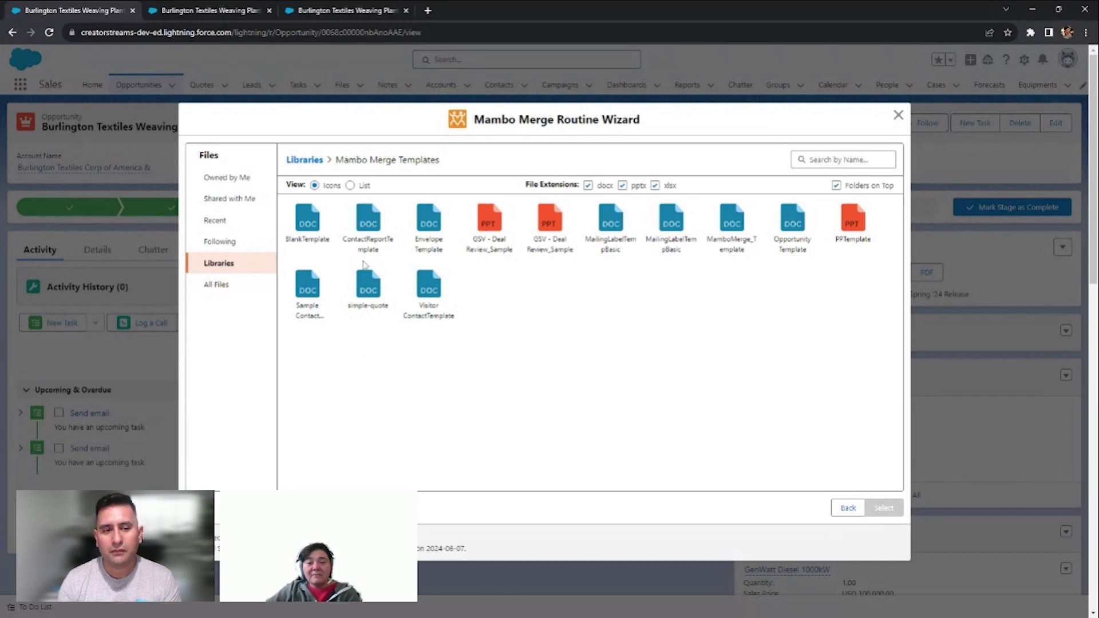
left_click(372, 286)
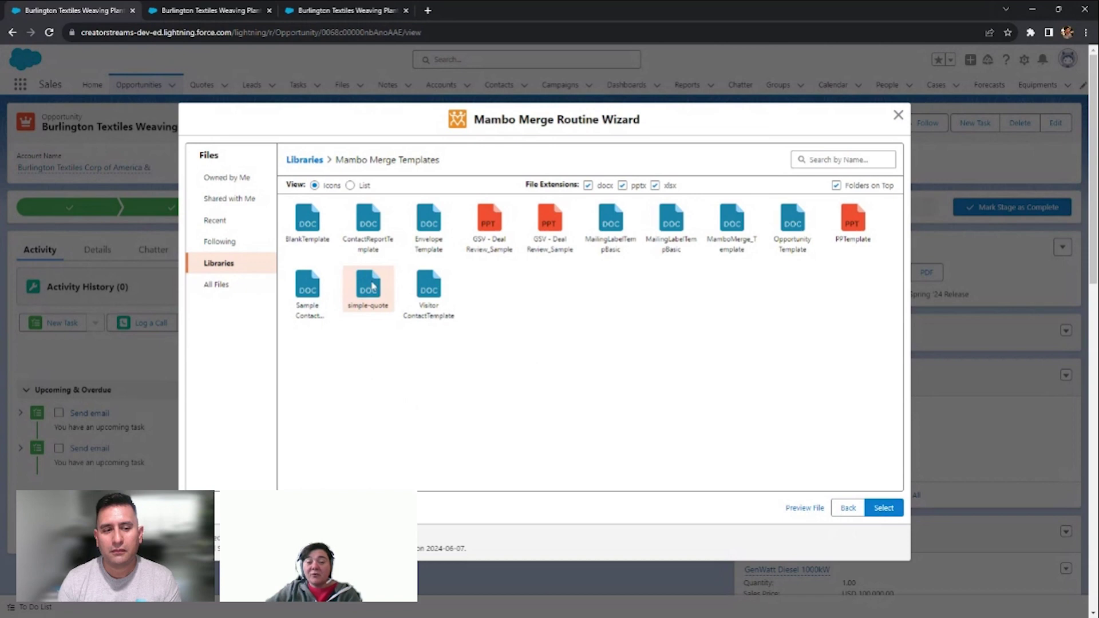
left_click(884, 508)
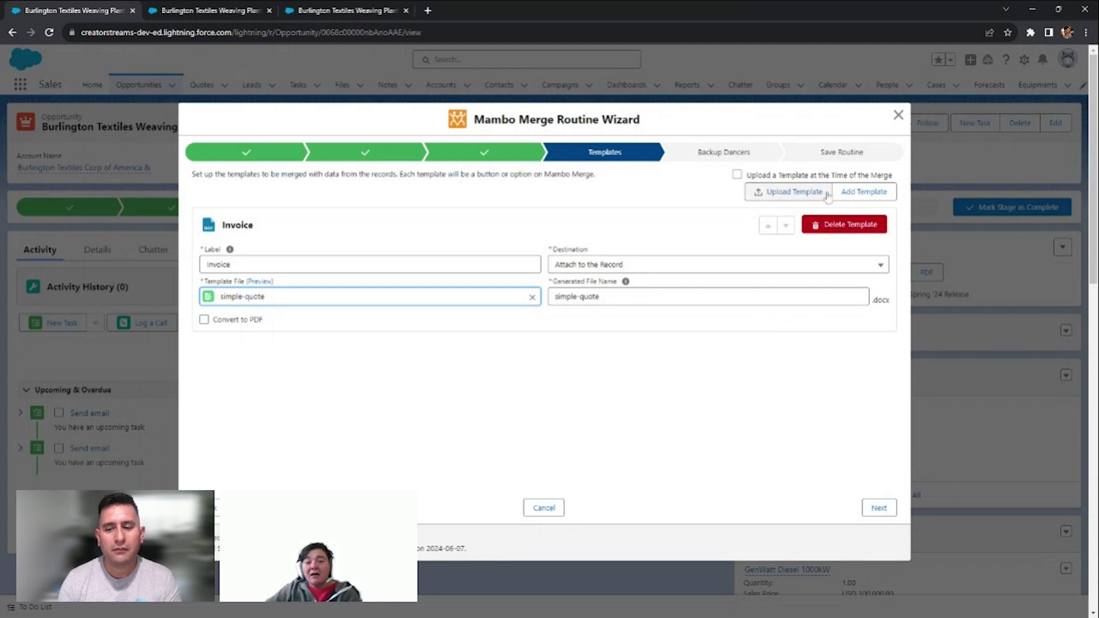
Step: Upload the MailingLabelTemp file as a second template for the routine
left_click(807, 194)
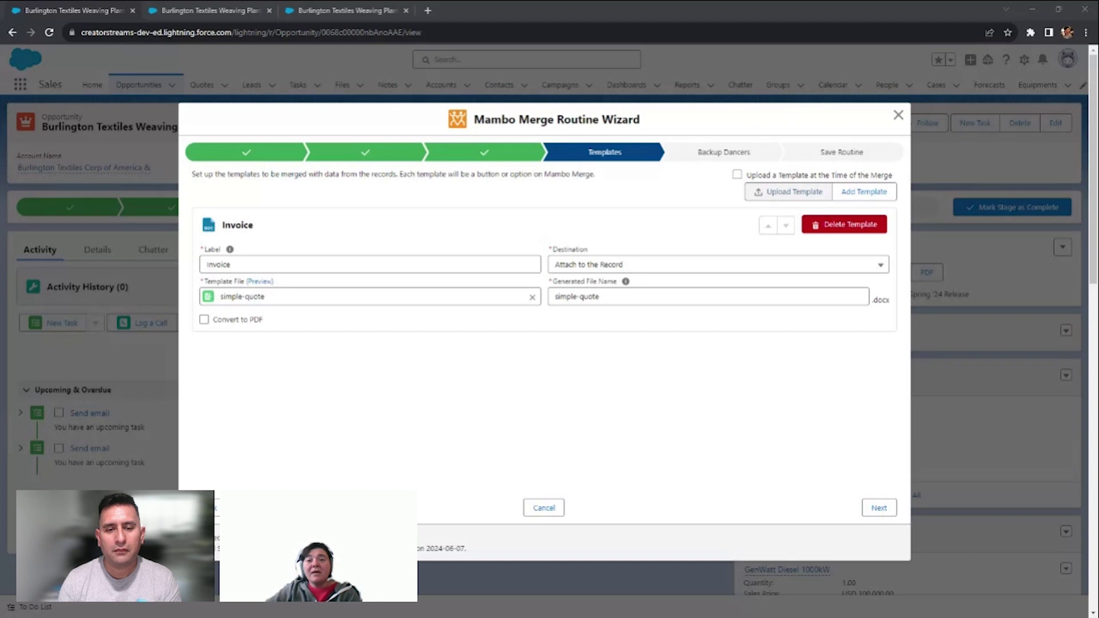
left_click(795, 325)
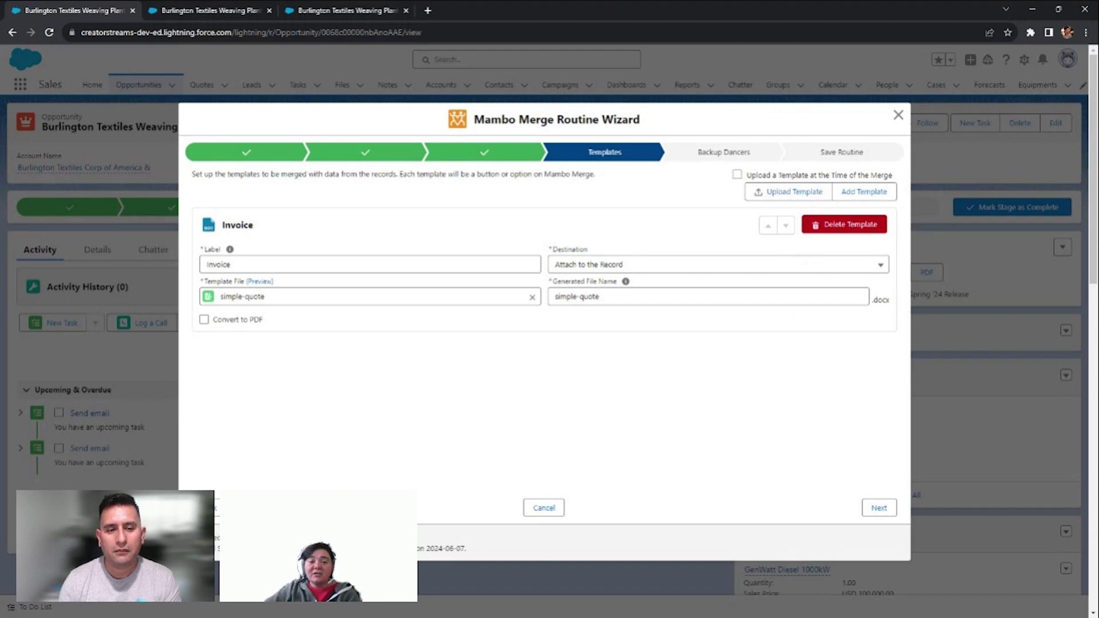
left_click(784, 198)
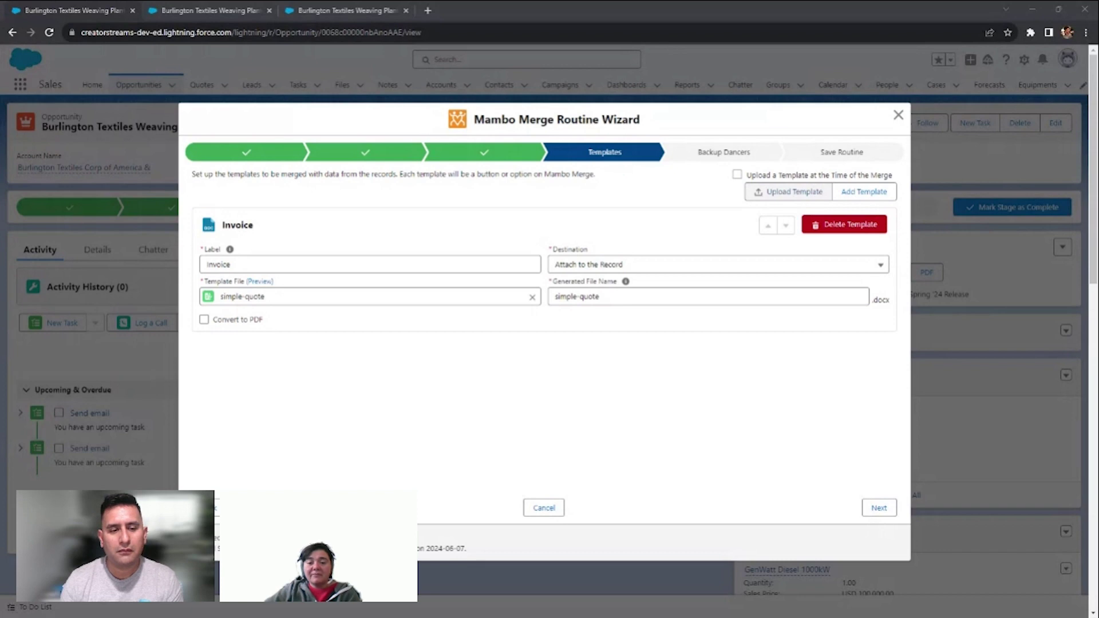
key("Return")
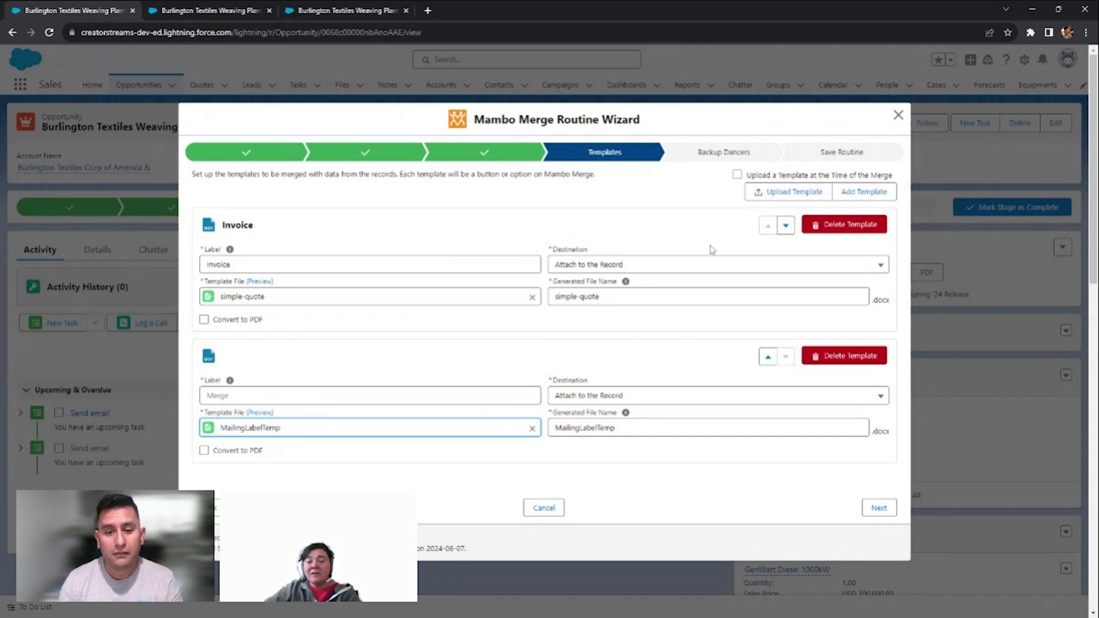
Step: Enable uploading a template at the time of the merge, accept clearing the existing templates, and disable the option again
left_click(738, 175)
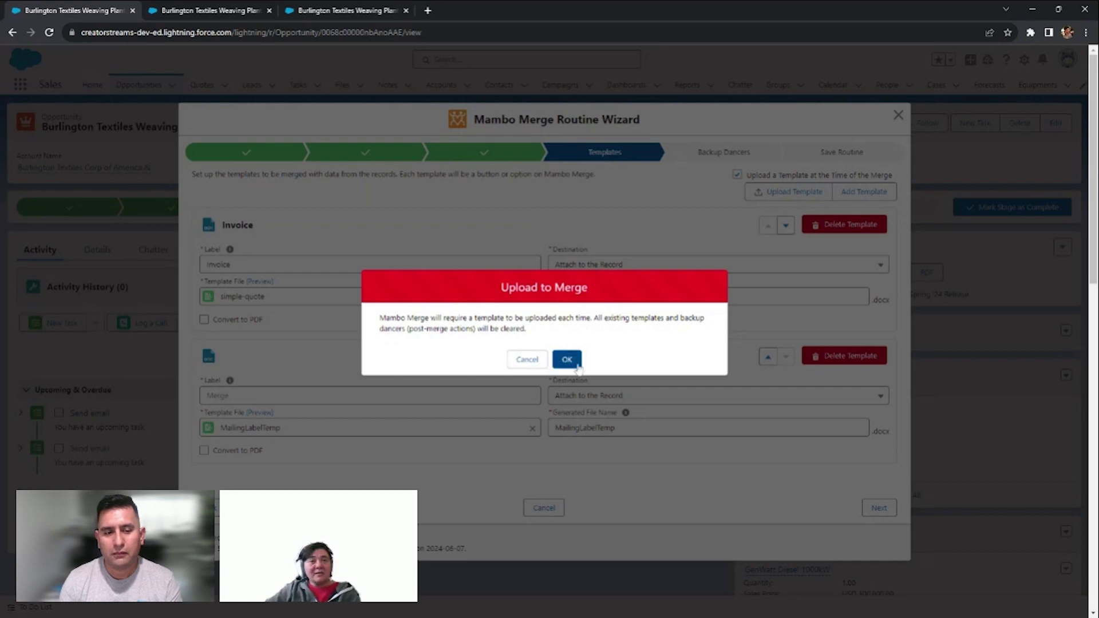
left_click(573, 359)
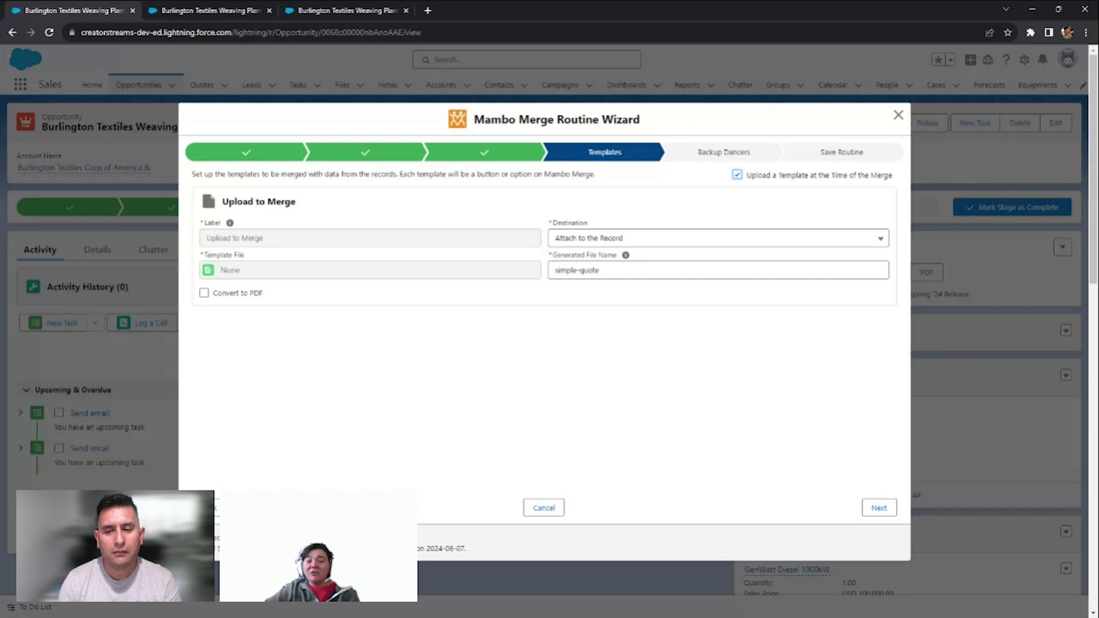
left_click(737, 175)
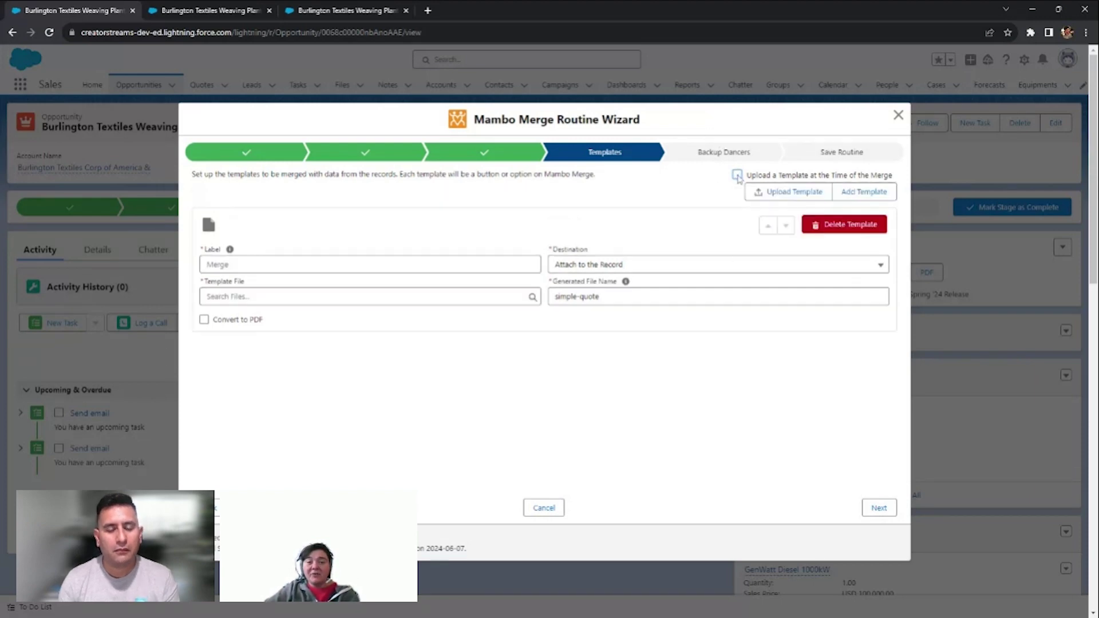
Step: Add two more blank templates and delete both of them again
left_click(880, 193)
left_click(881, 193)
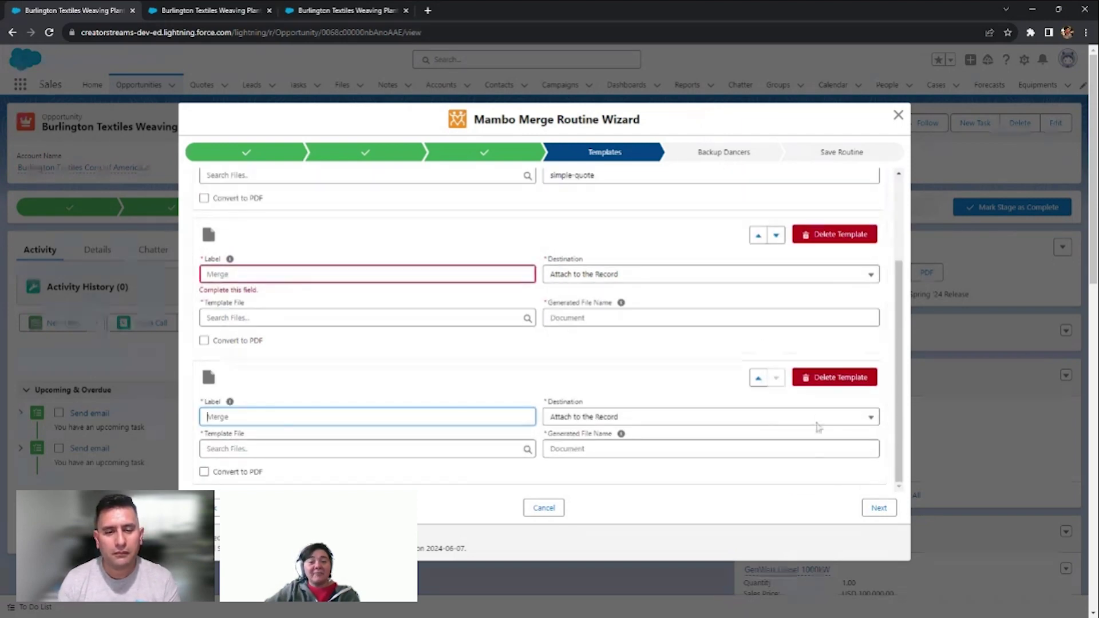
left_click(833, 378)
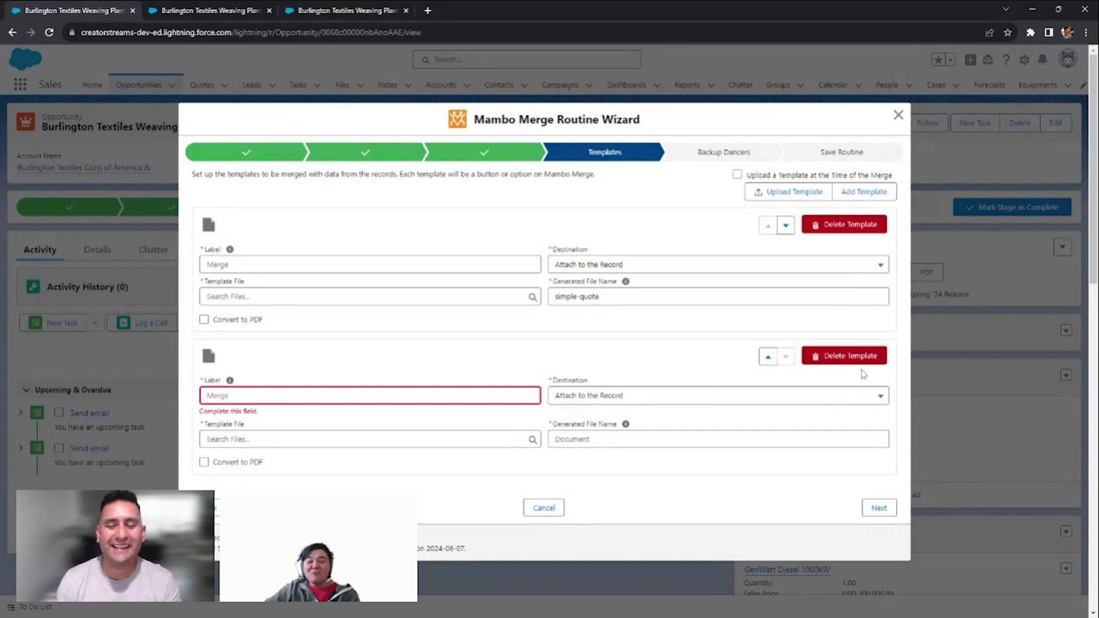
left_click(860, 354)
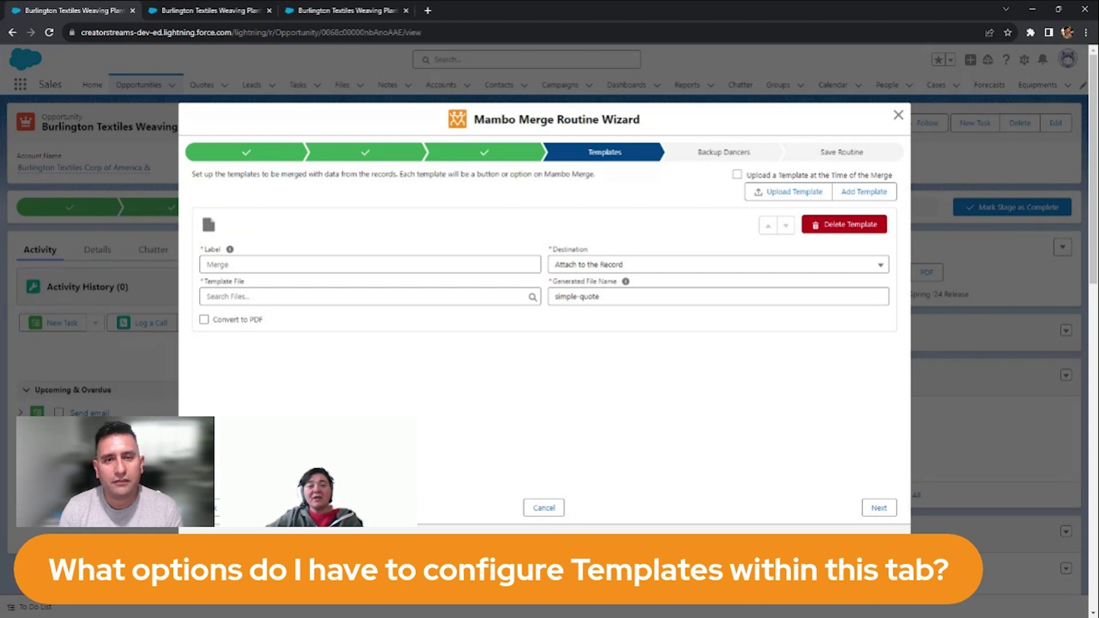
Step: Try the Download Immediately destination, and switch it to Save to Library with the Generated Documents library
left_click(631, 269)
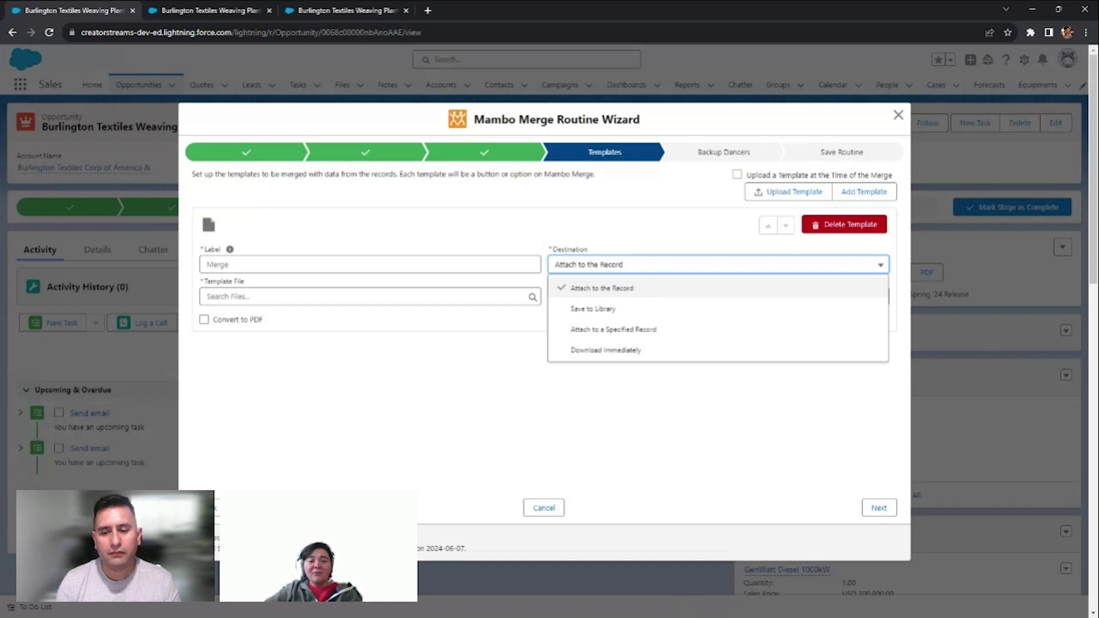
left_click(608, 350)
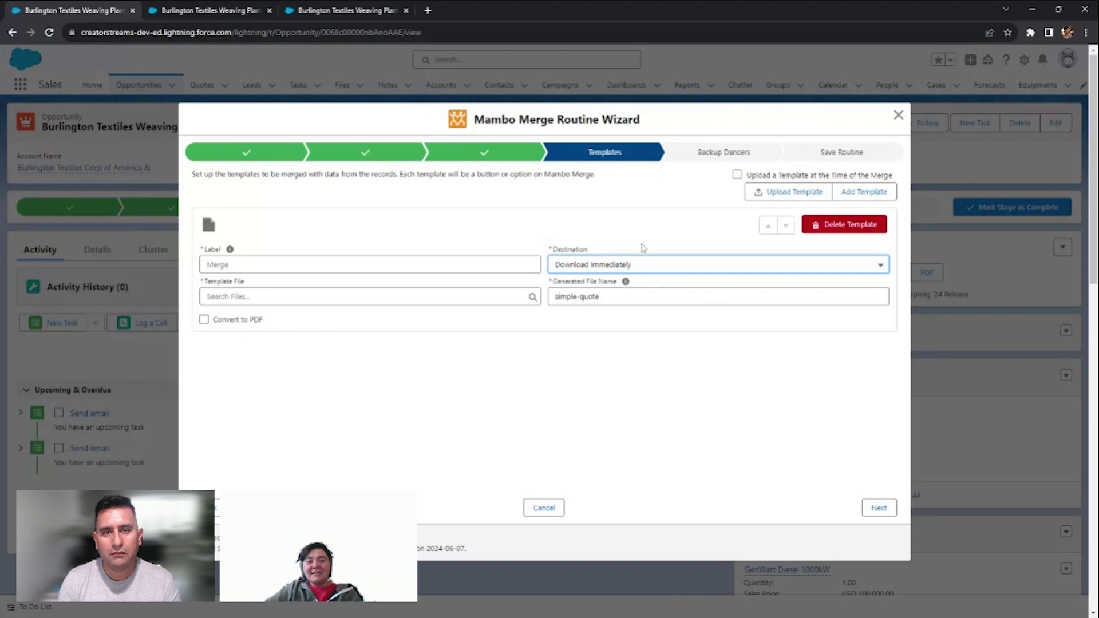
left_click(607, 263)
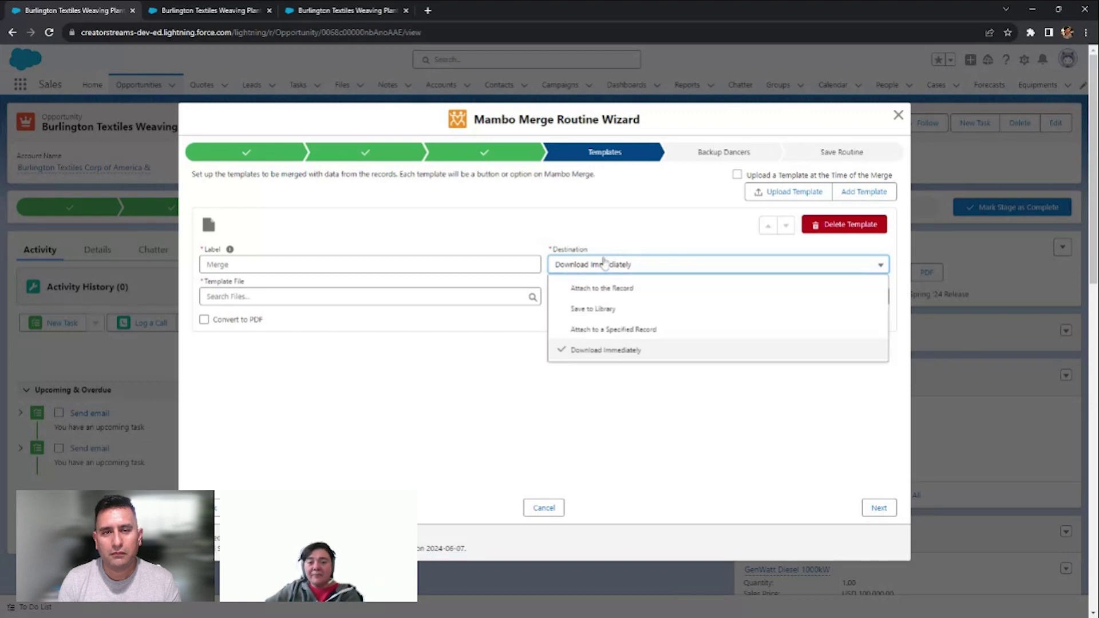
left_click(604, 312)
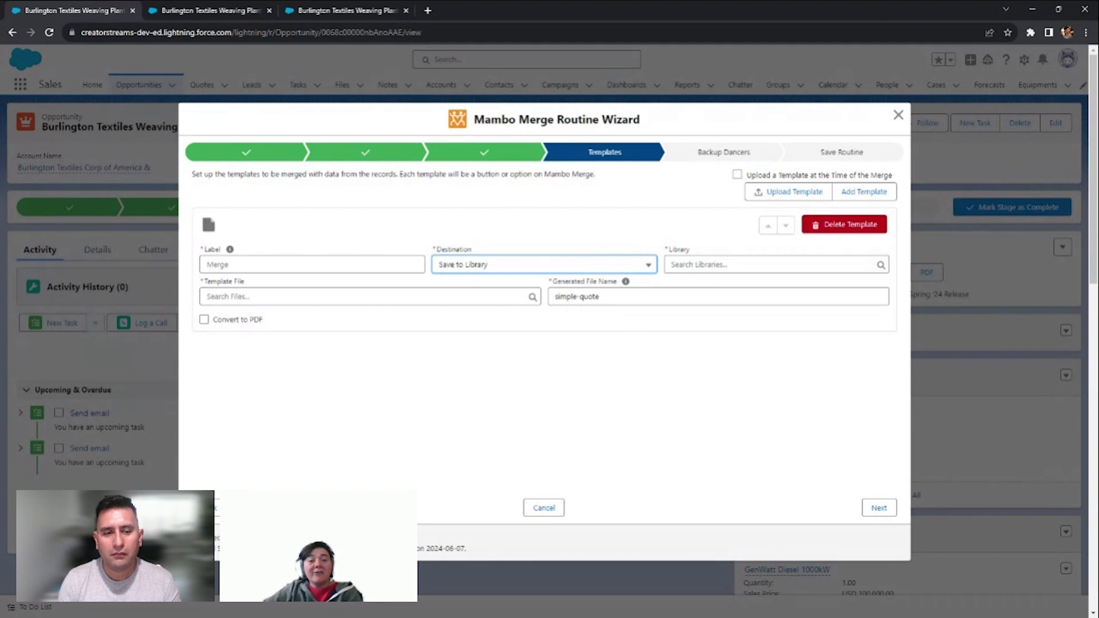
left_click(733, 264)
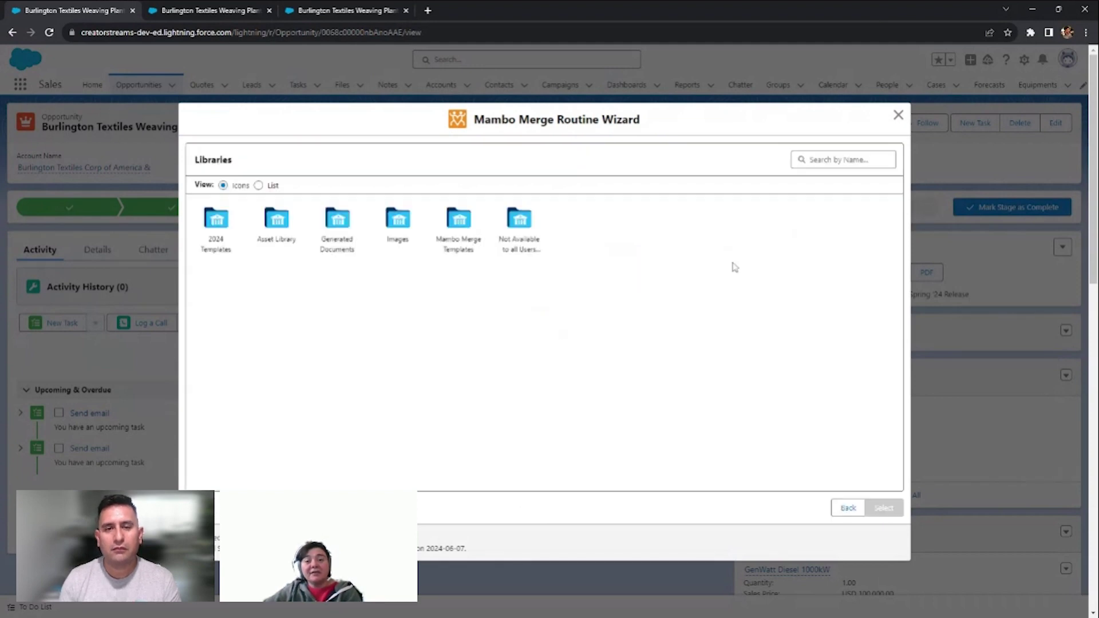
left_click(338, 223)
left_click(885, 508)
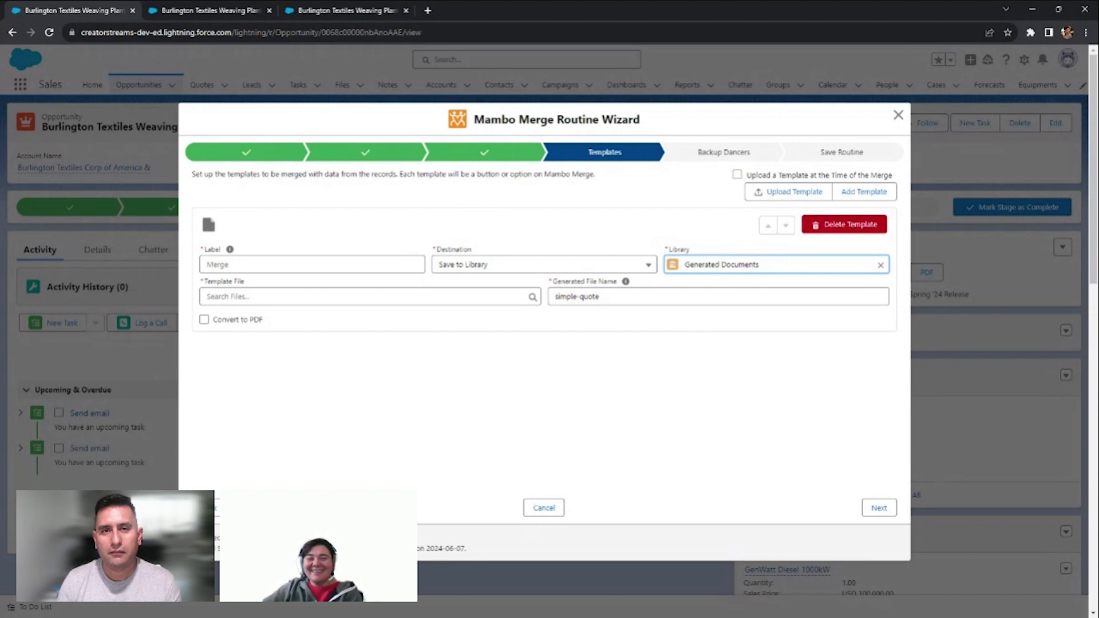
Step: Set the destination to Attach to a Specified Record, using the current opportunity's record ID copied from its web address
left_click(628, 264)
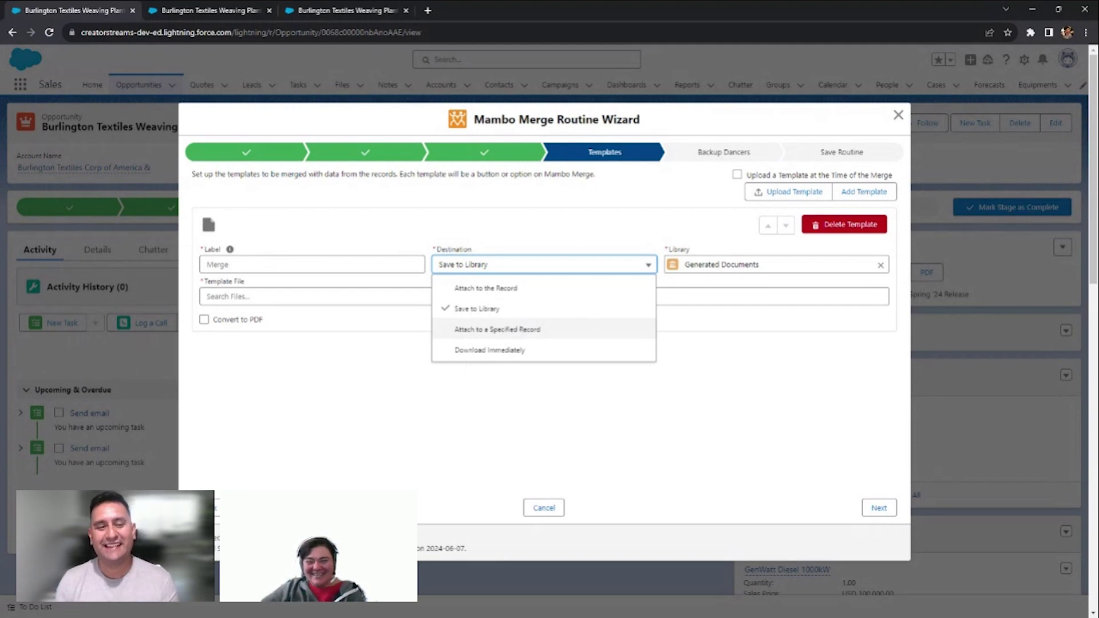
left_click(518, 329)
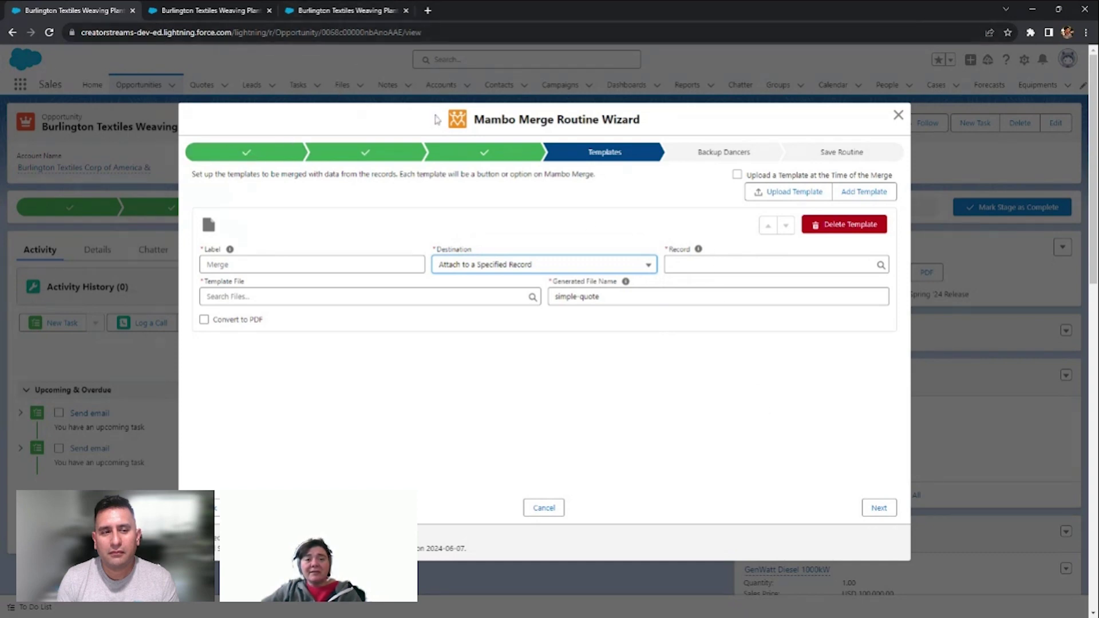
left_click_drag(407, 32, 323, 32)
key("ctrl+c")
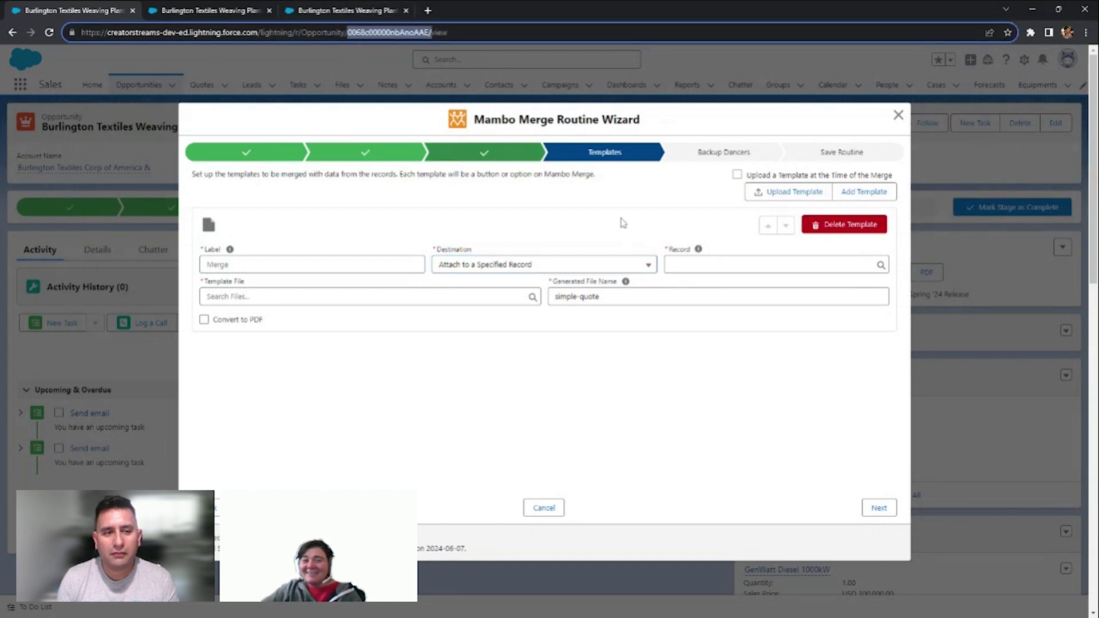
left_click(717, 264)
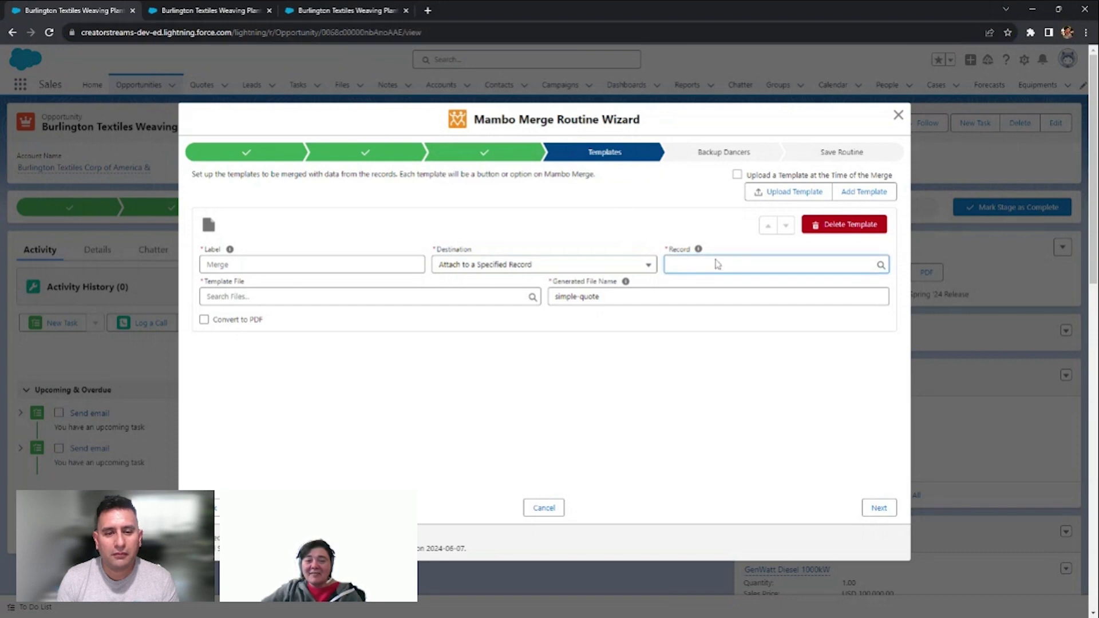
key("ctrl+v")
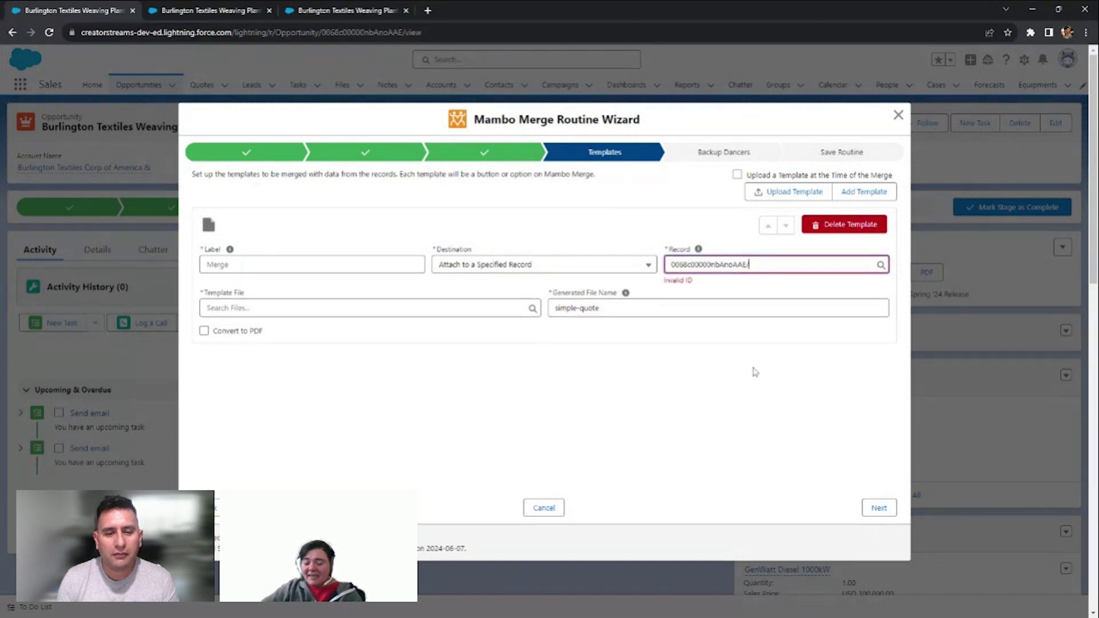
key("BackSpace")
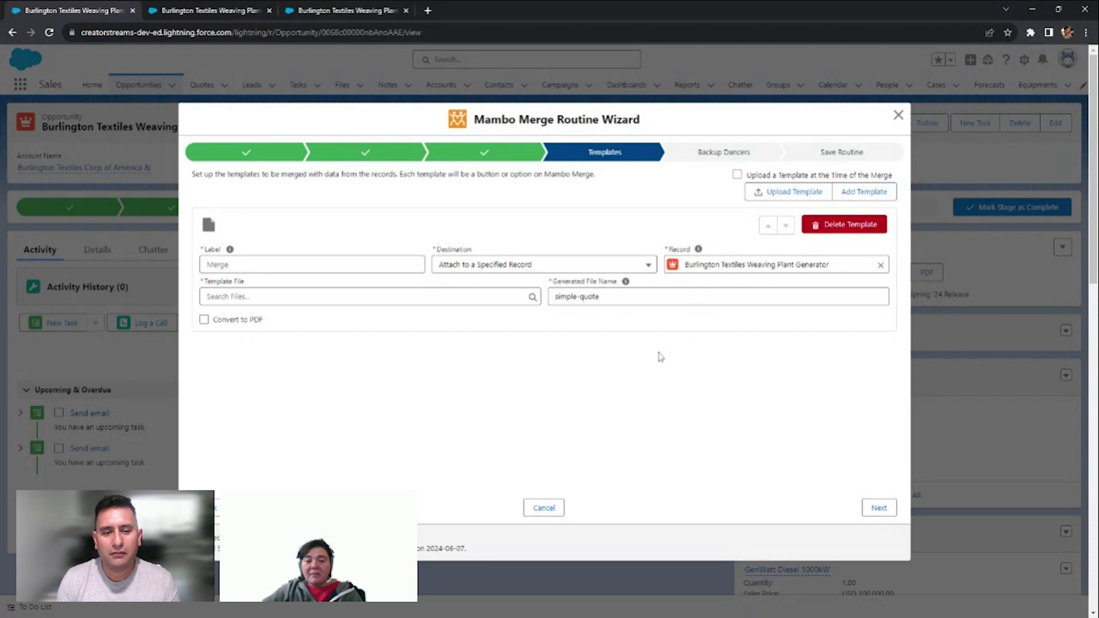
Step: Clear the template's generated file name
left_click(622, 295)
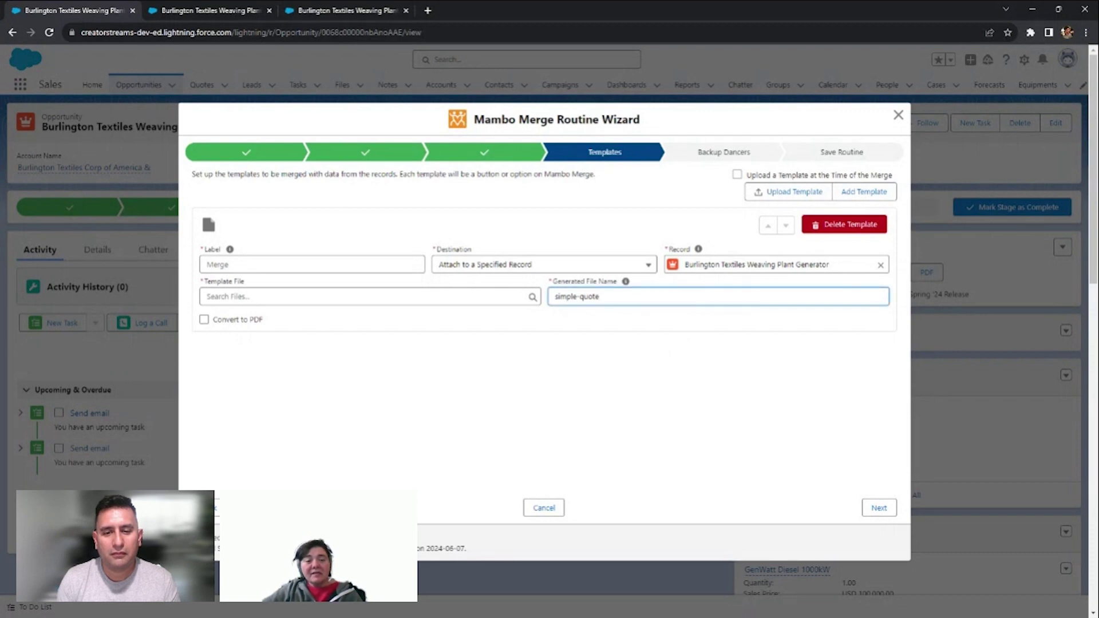
left_click(530, 297)
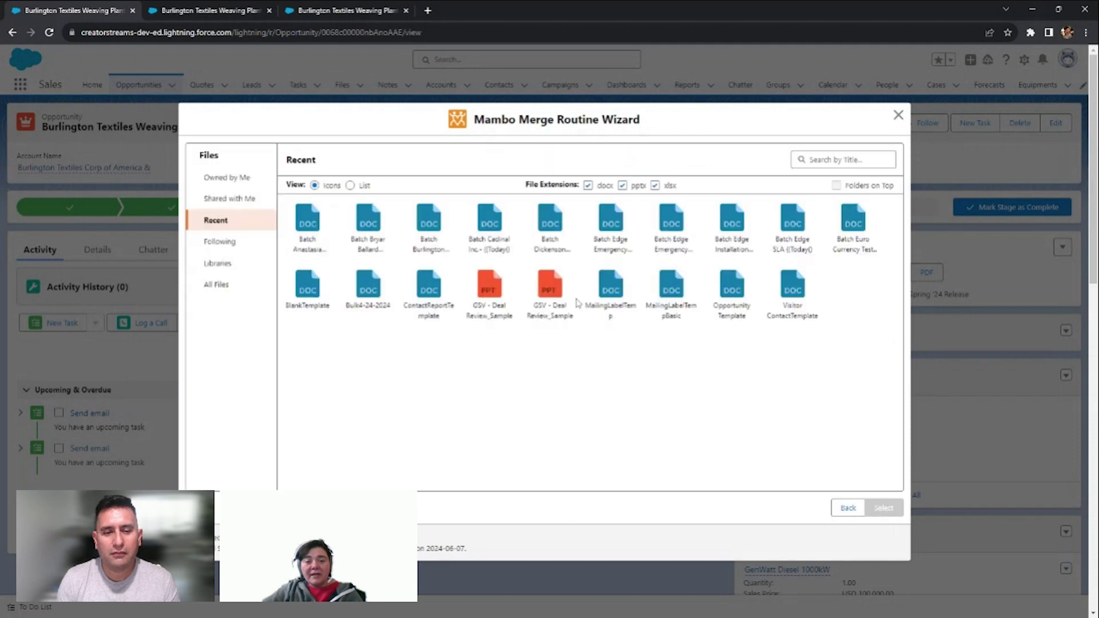
left_click(849, 509)
left_click(629, 297)
key("ctrl+a")
key("BackSpace")
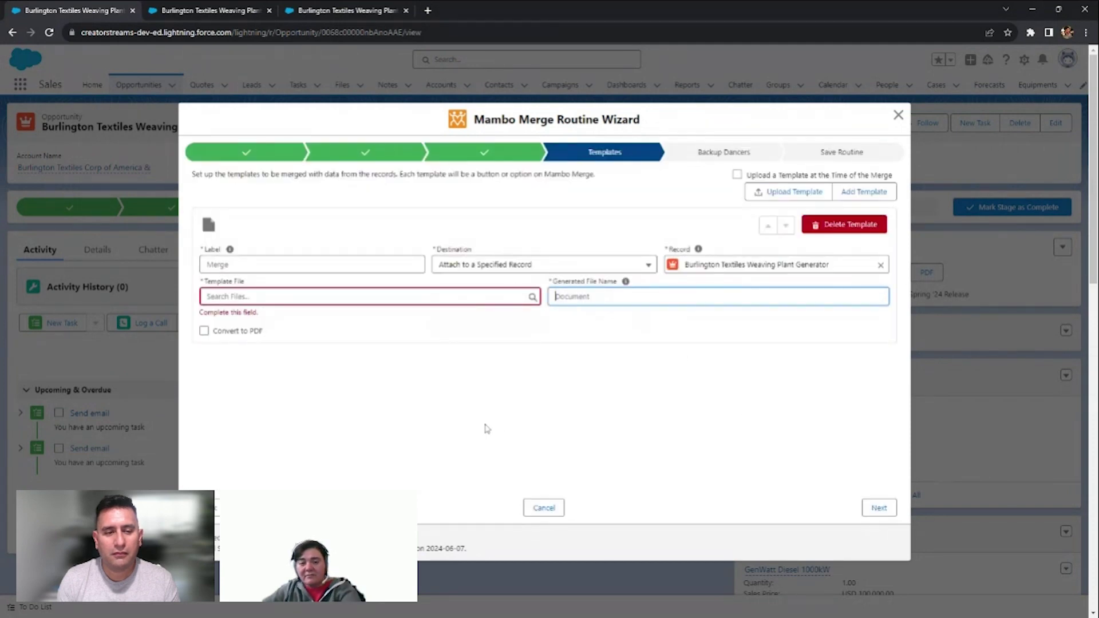
Step: Choose Opportunity Template from the Mambo Merge Templates library as the template file
left_click(510, 297)
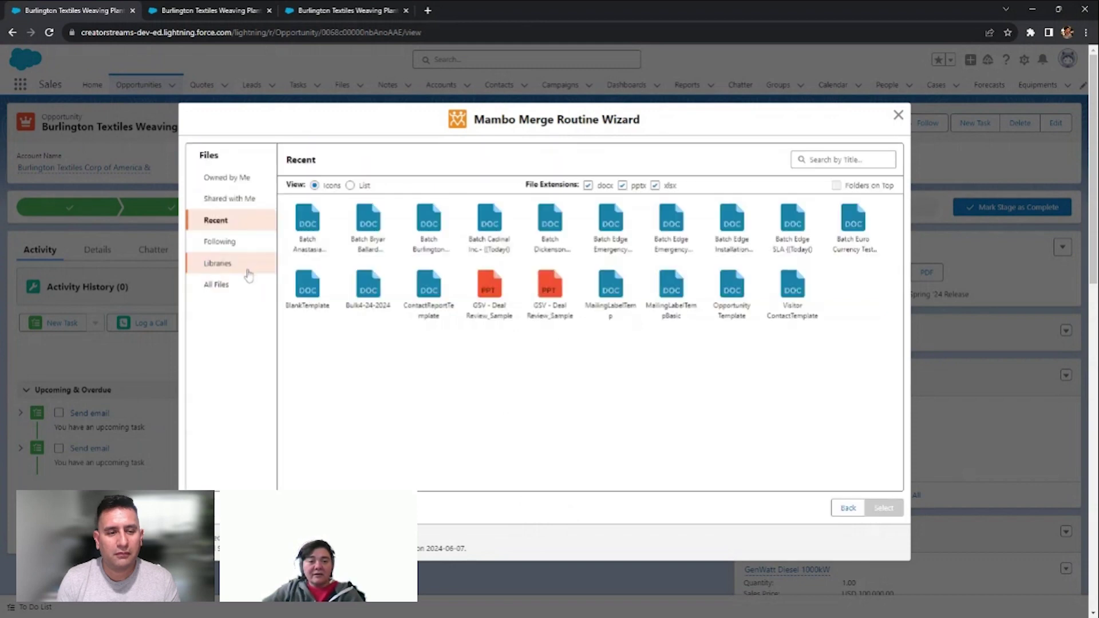
left_click(222, 269)
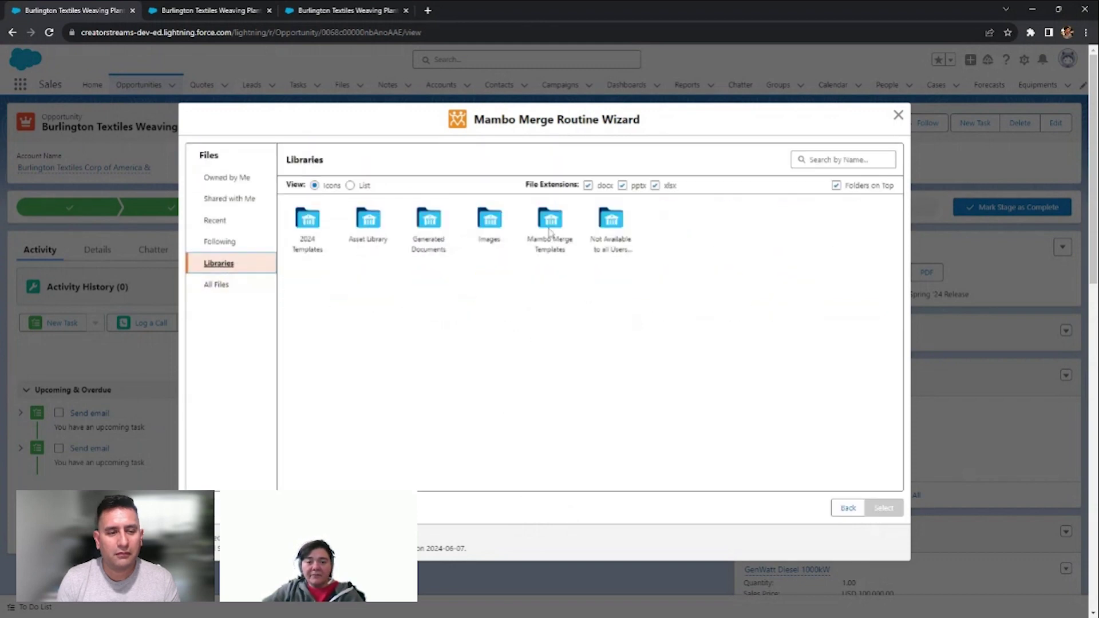
left_click(550, 231)
double_click(550, 231)
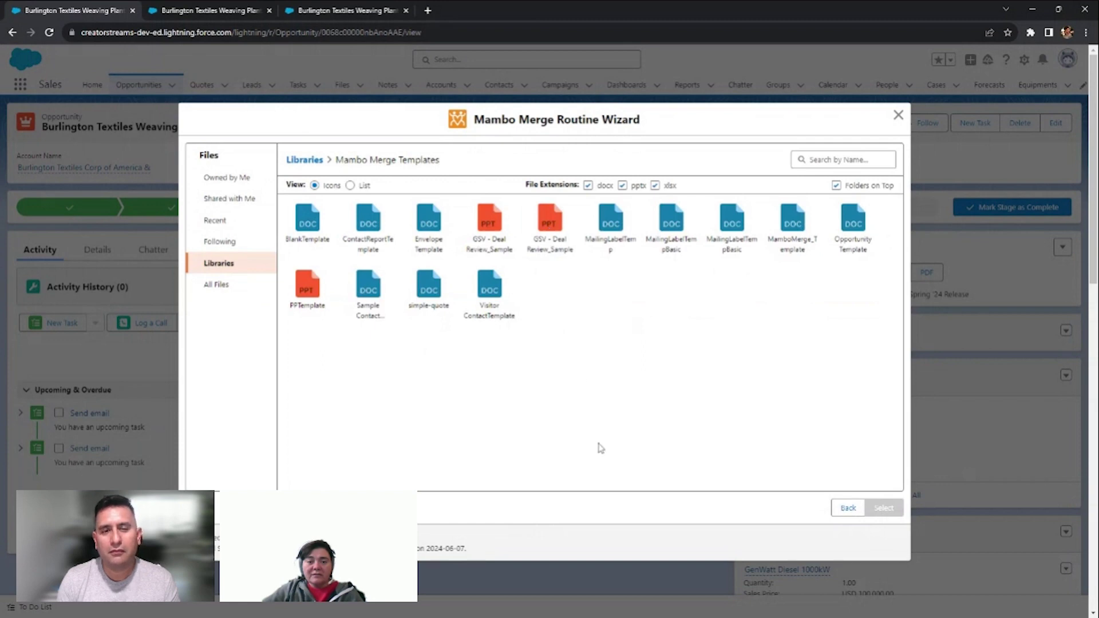
left_click(856, 220)
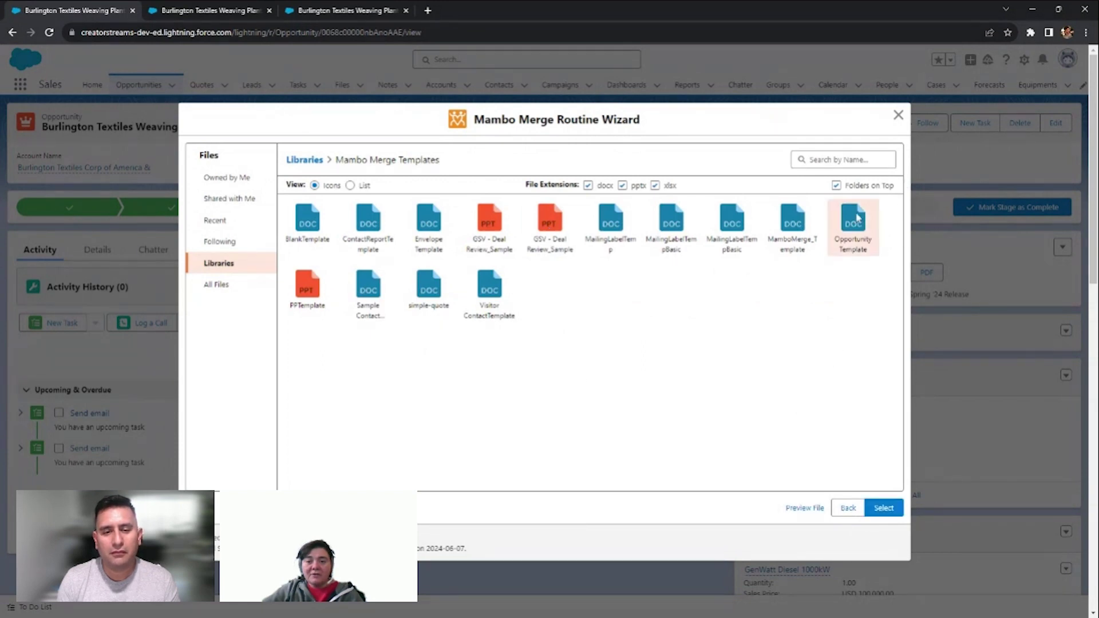
left_click(884, 508)
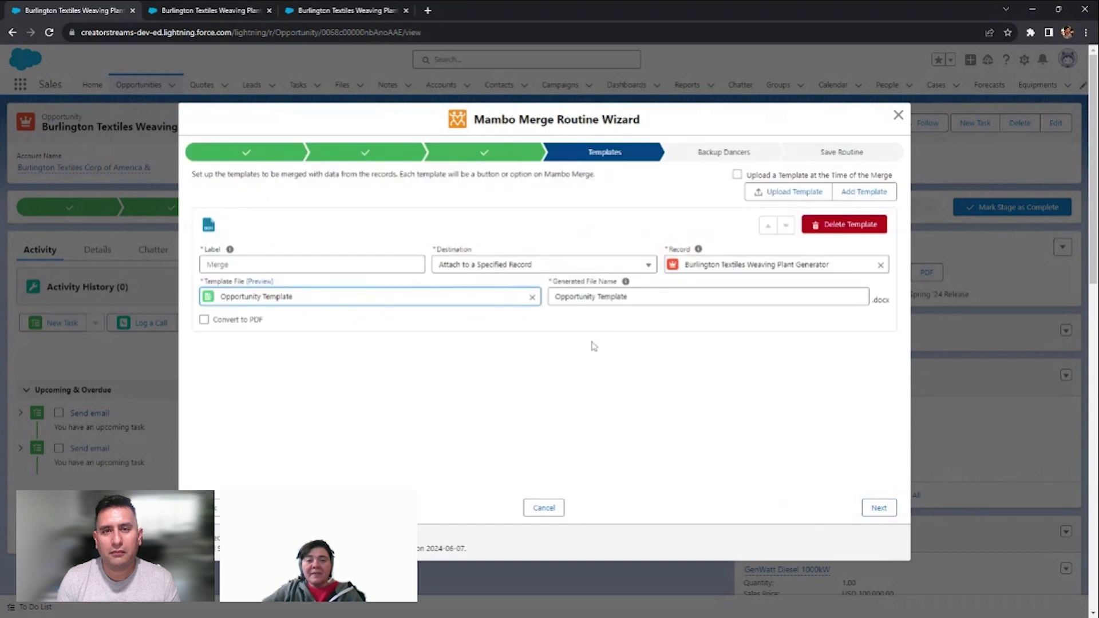
Step: Set the generated file name to "Opp Invoice Document {{Name}} {{today()}}"
left_click(628, 296)
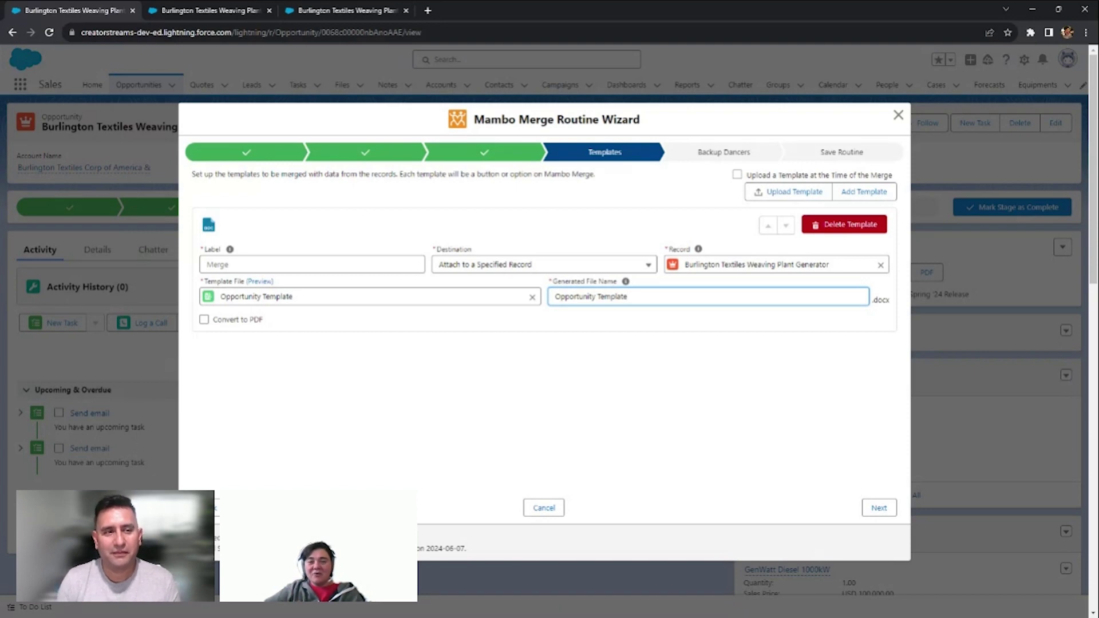
left_click_drag(628, 297, 537, 294)
key("BackSpace")
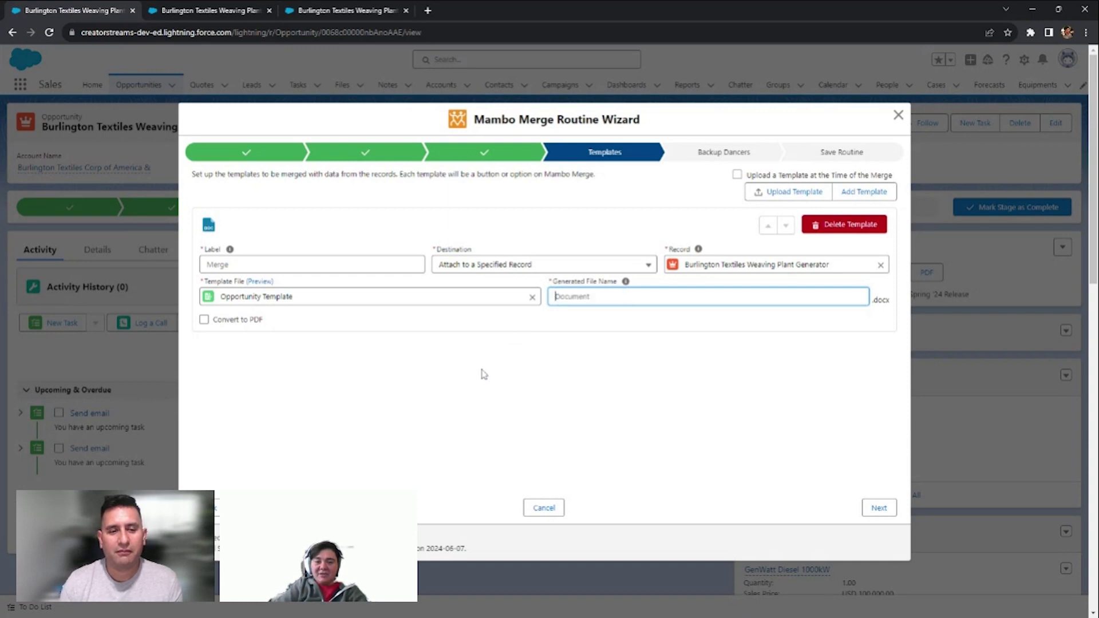
type("Opp")
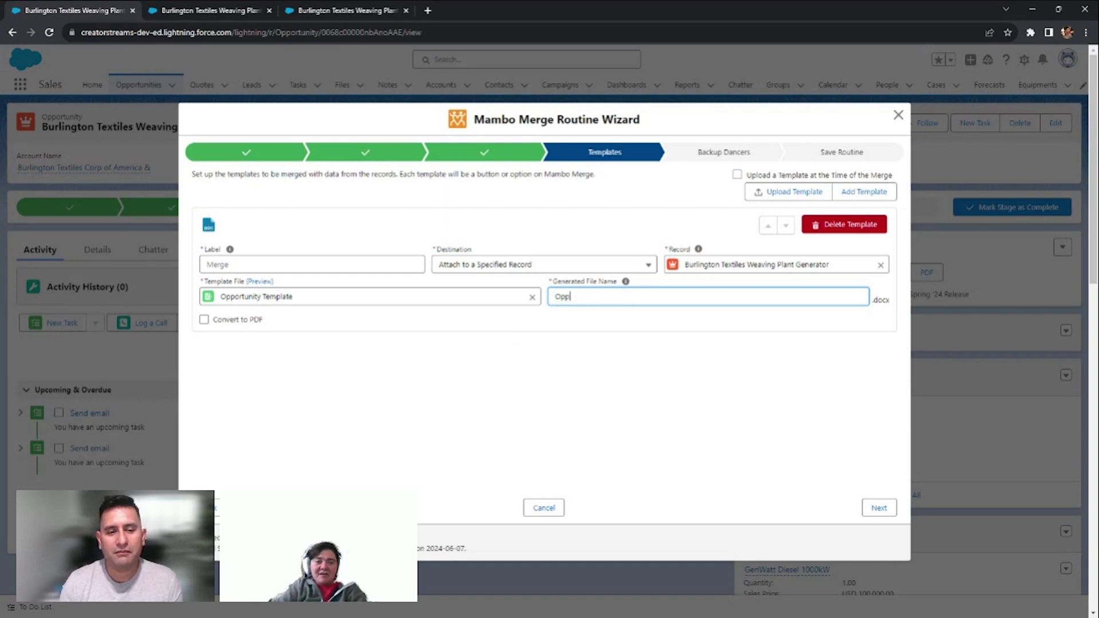
type(" Invo")
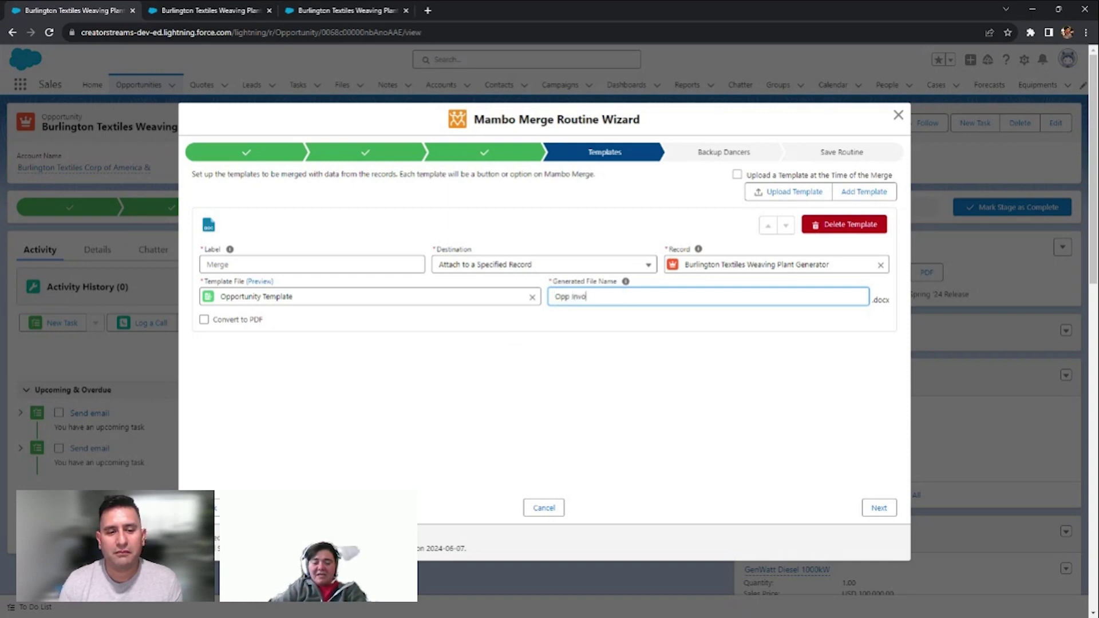
type("ice Document")
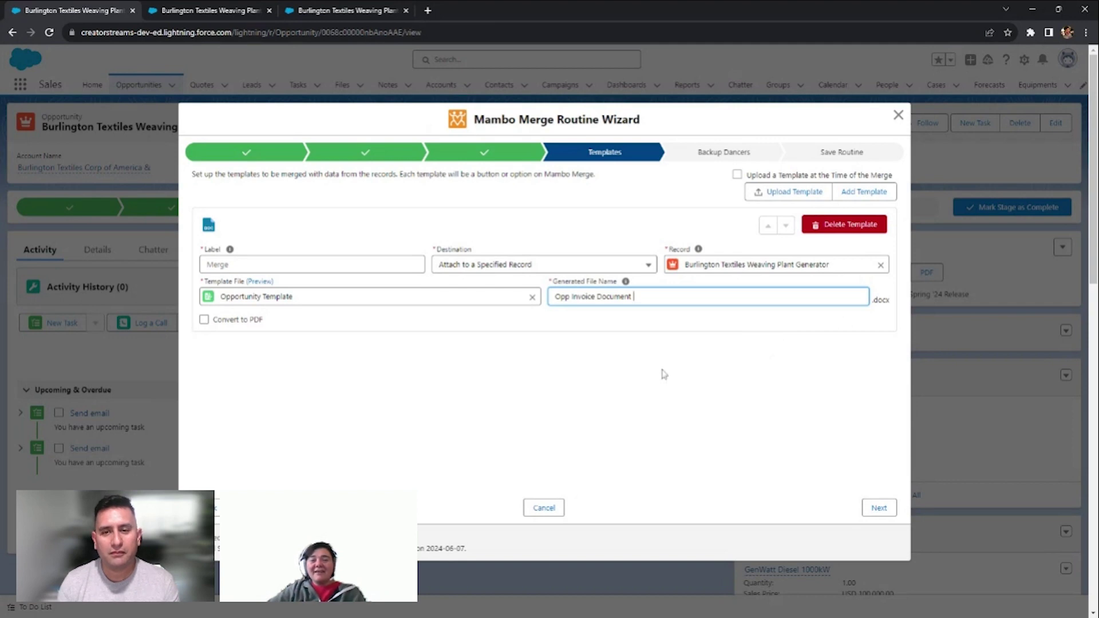
mouse_move(626, 282)
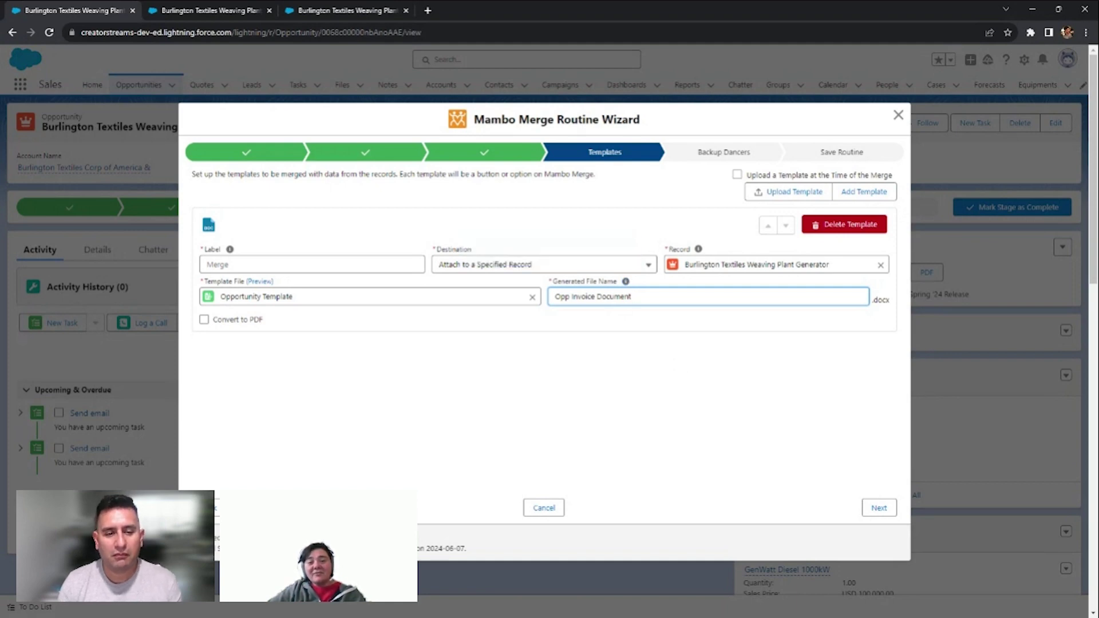
type("{Name}}")
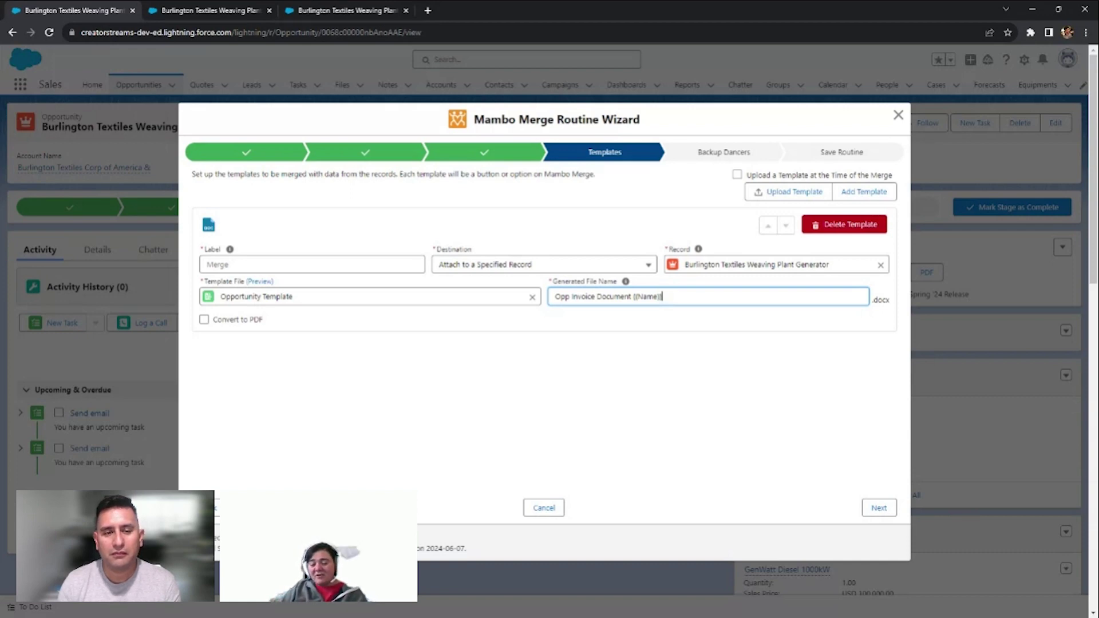
type("{{today()}}")
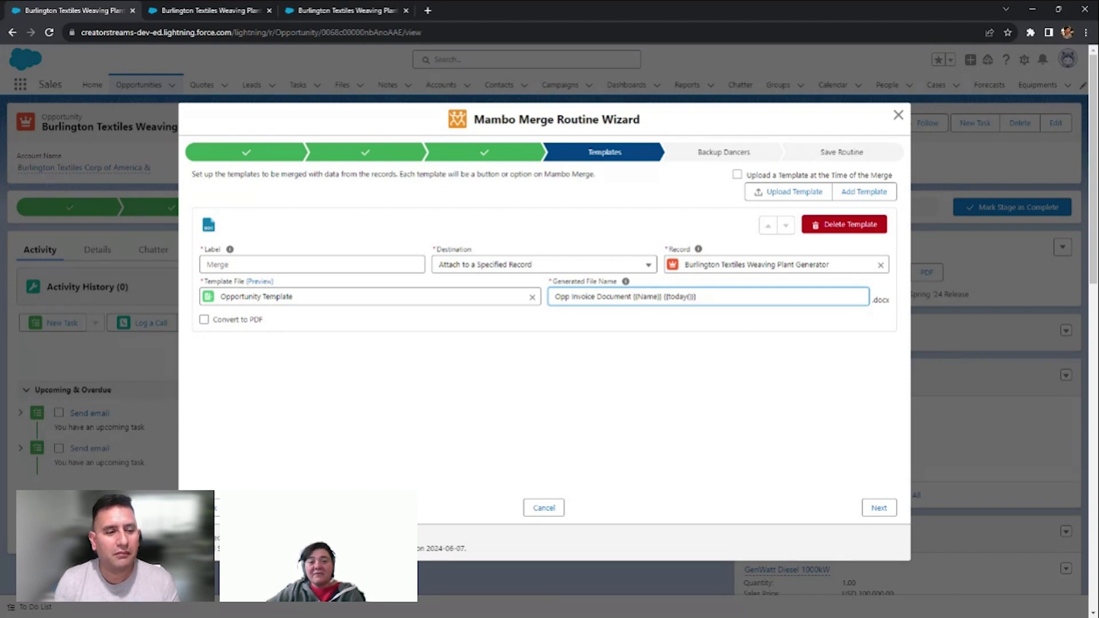
Step: Enable PDF conversion with a preview, trying the Download Immediately destination before setting it to Attach to the Record
left_click(204, 320)
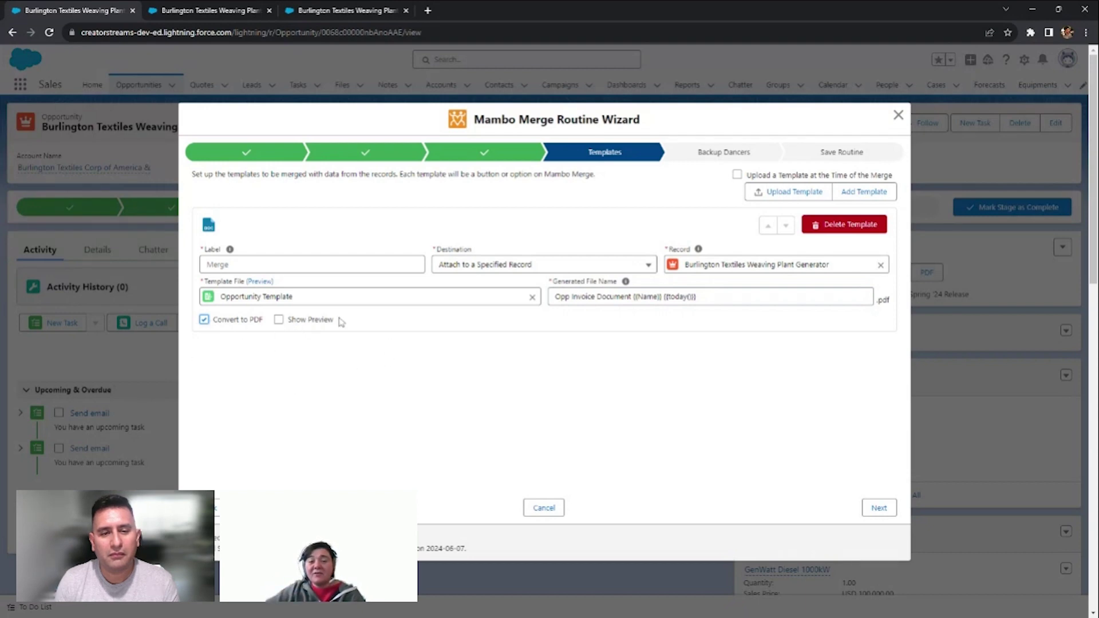
left_click(495, 274)
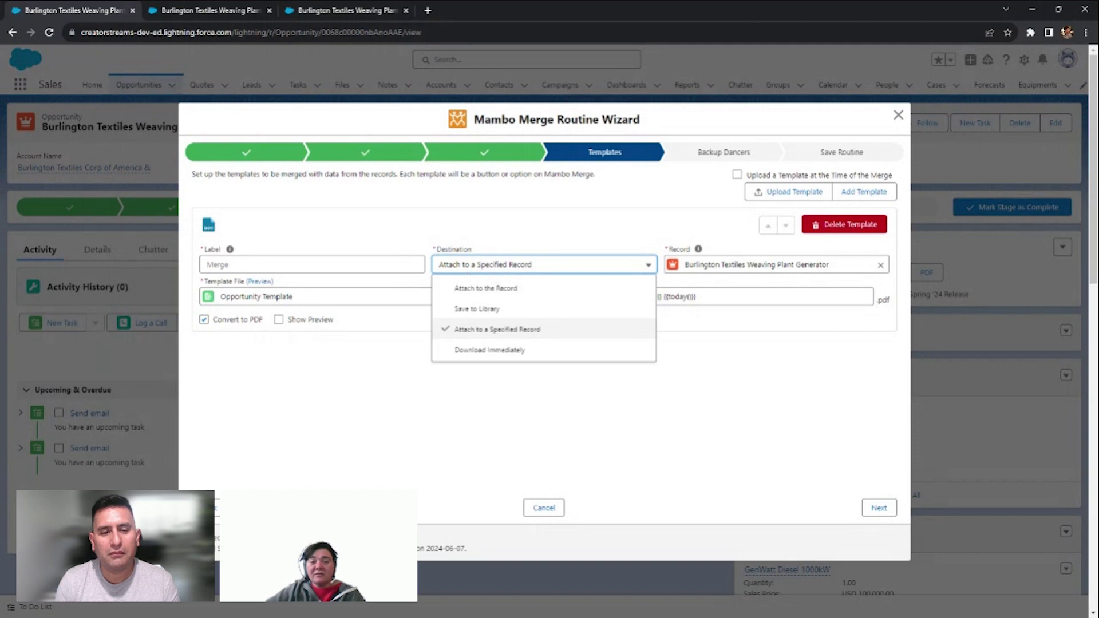
left_click(509, 350)
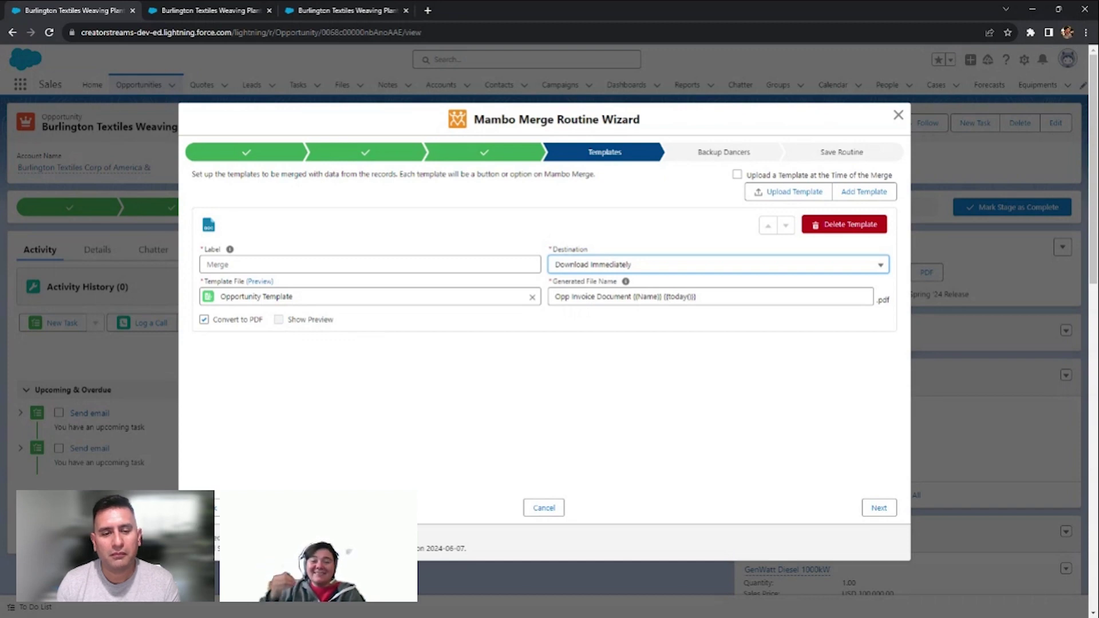
left_click(602, 263)
left_click(598, 288)
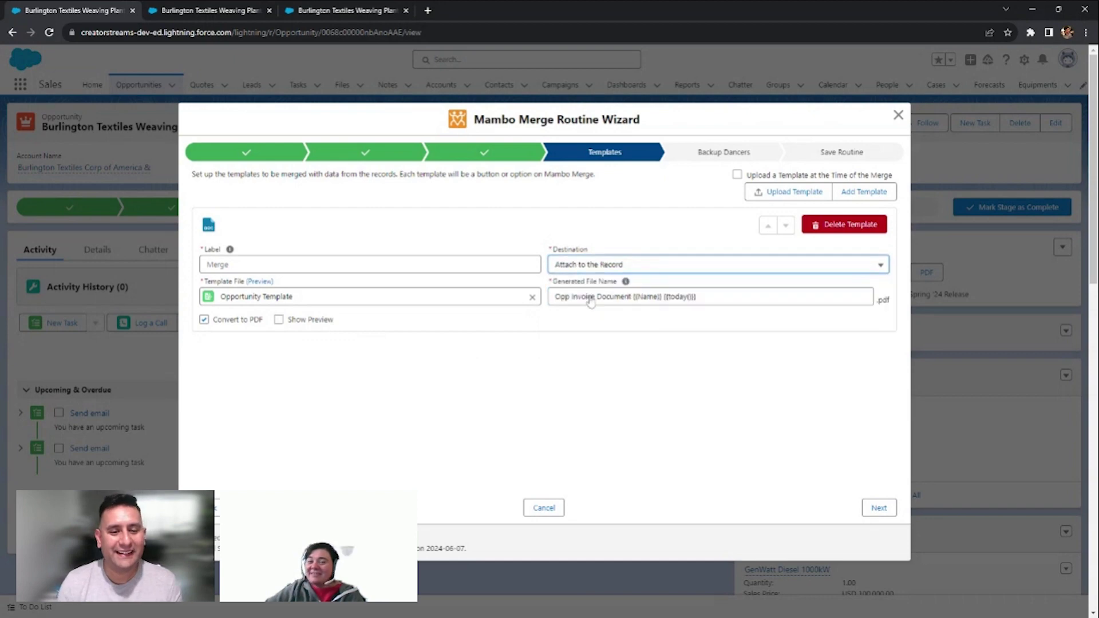
left_click(278, 320)
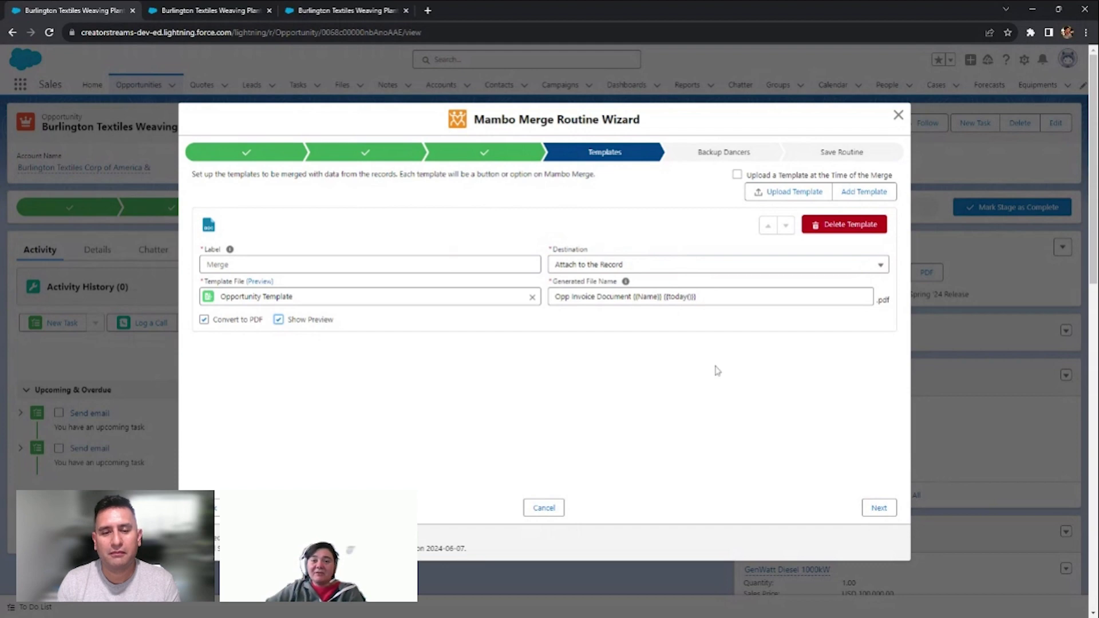
Step: Label the template "Merge" and highlight the merge fields in its generated file name
left_click(410, 264)
type("Merge")
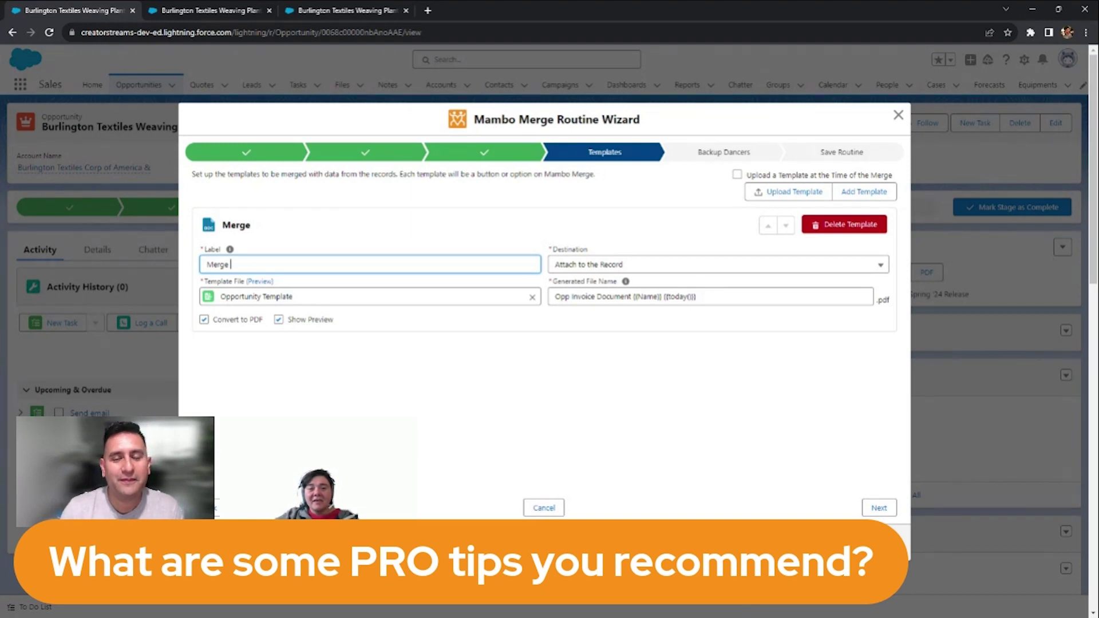
left_click_drag(701, 297, 632, 298)
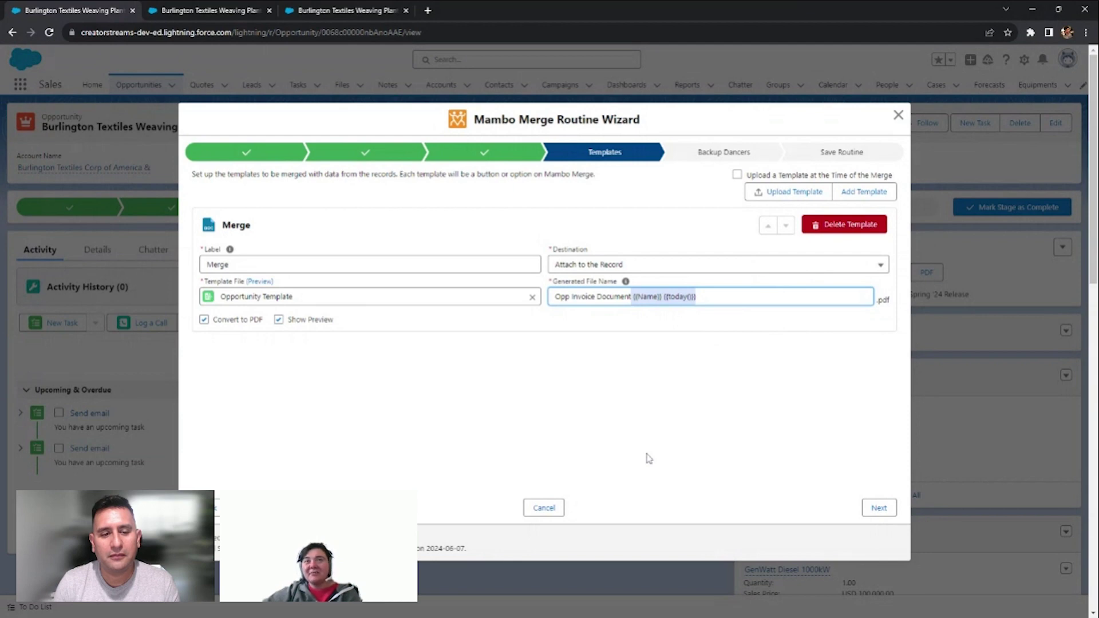
Step: On the opportunity in the third browser tab, show the Pro Tip version of Mambo Merge and examine its template choices
left_click(898, 116)
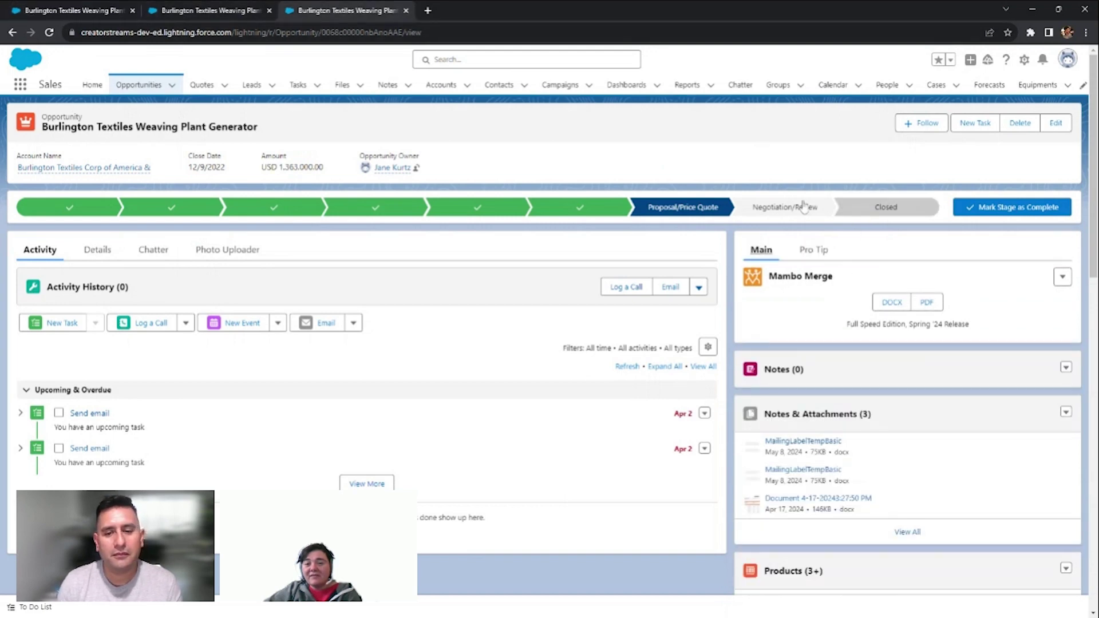
left_click(820, 251)
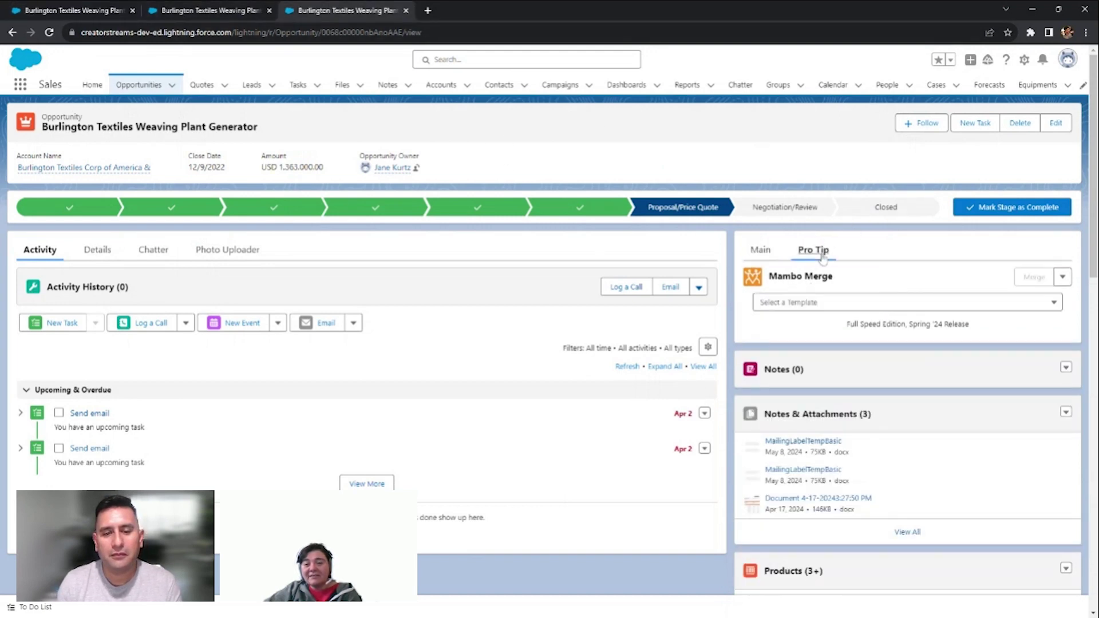
left_click(990, 308)
left_click(991, 307)
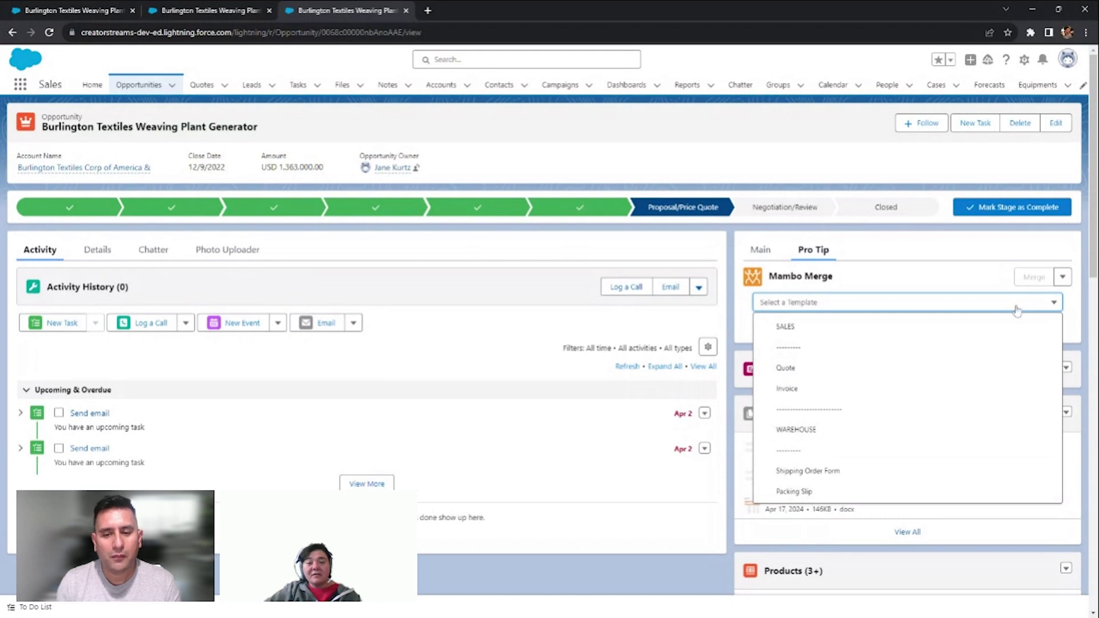
Step: Open the Pro Tips routine from Mambo Merge Studio and advance to its Templates stage
left_click(1063, 278)
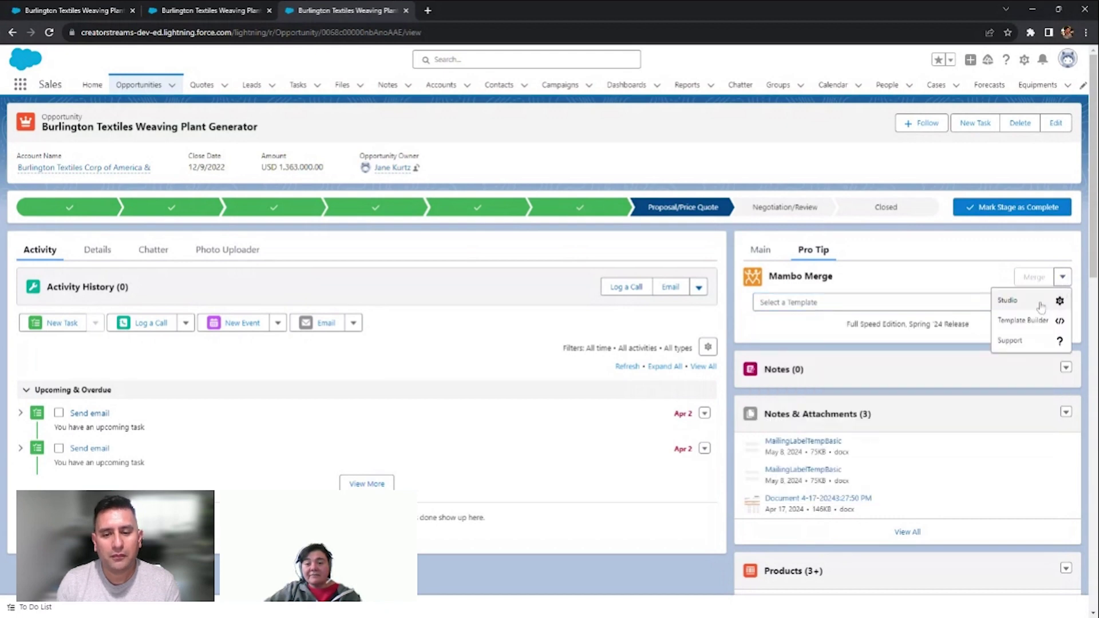
left_click(1009, 301)
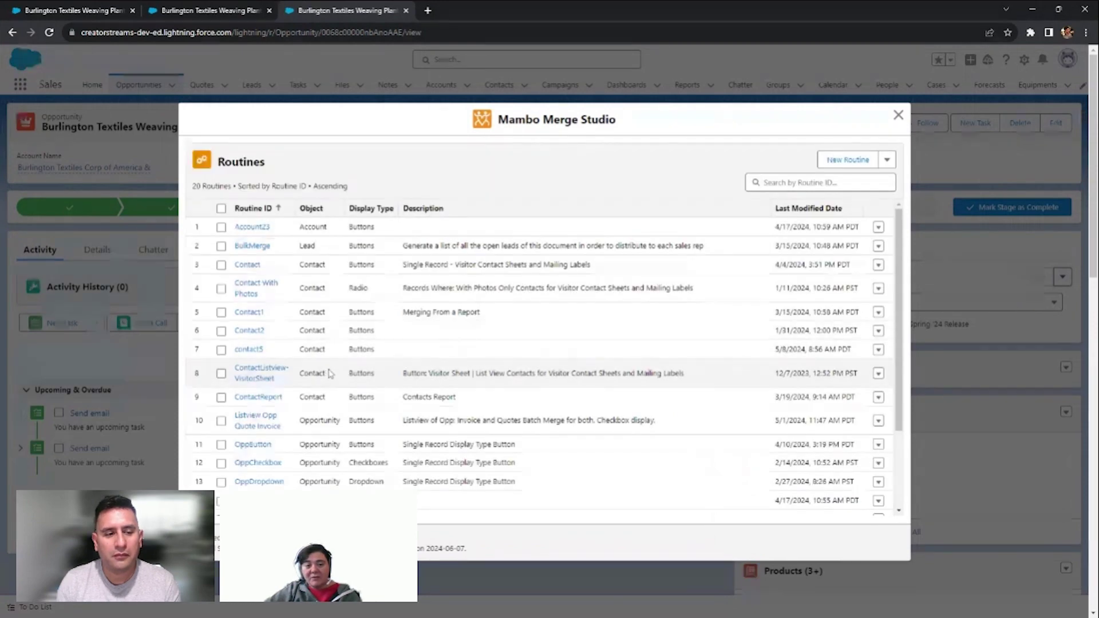
scroll(330, 374, "down", 2)
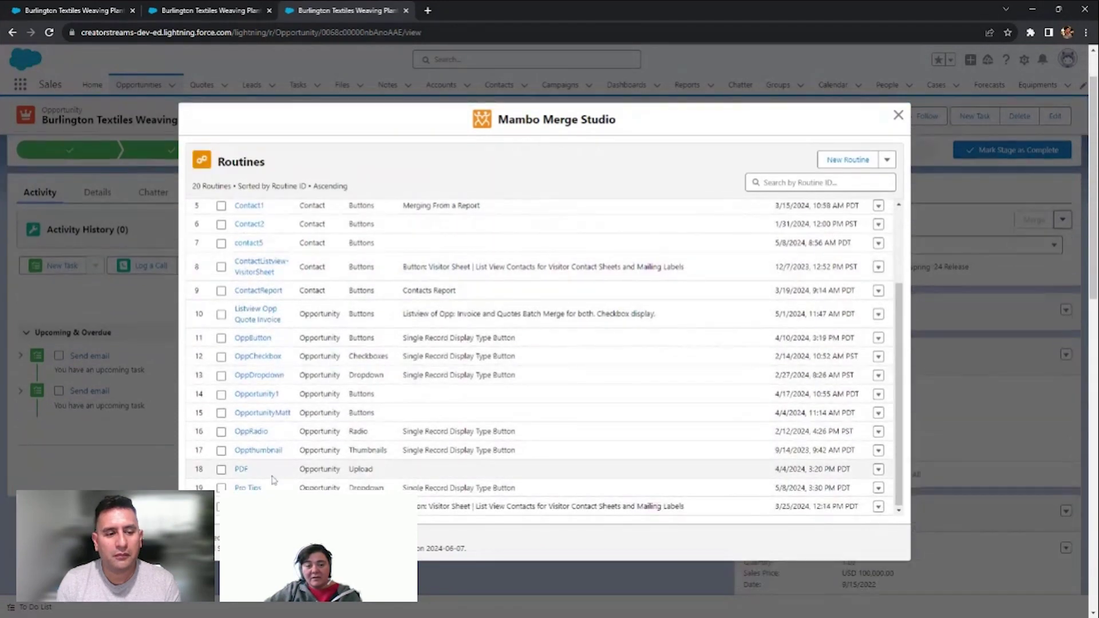
left_click(250, 488)
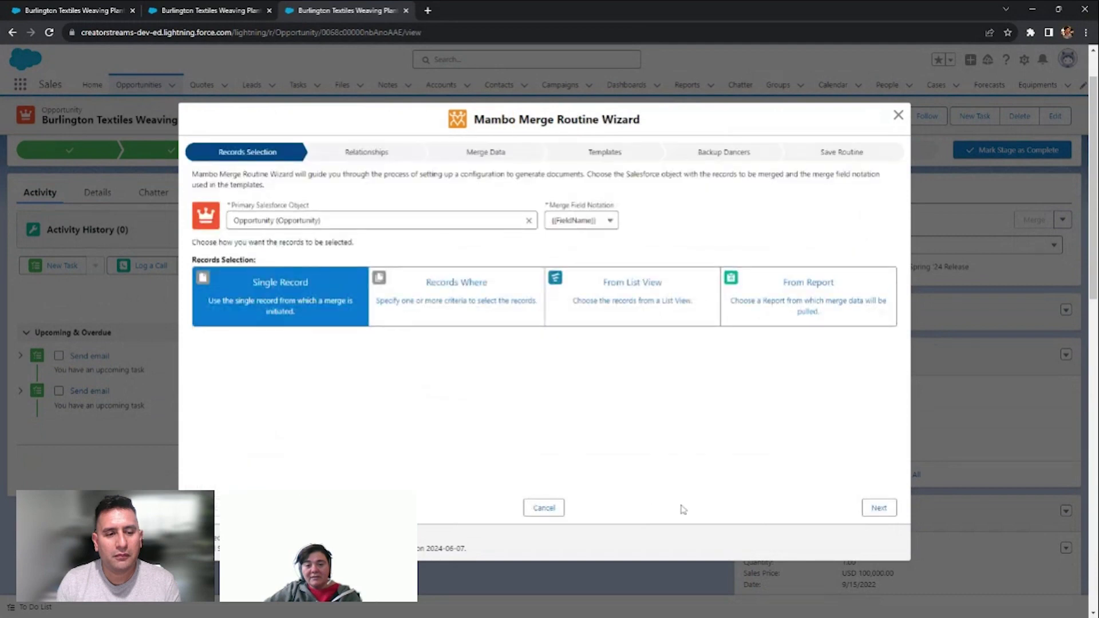
left_click(879, 507)
left_click(879, 507)
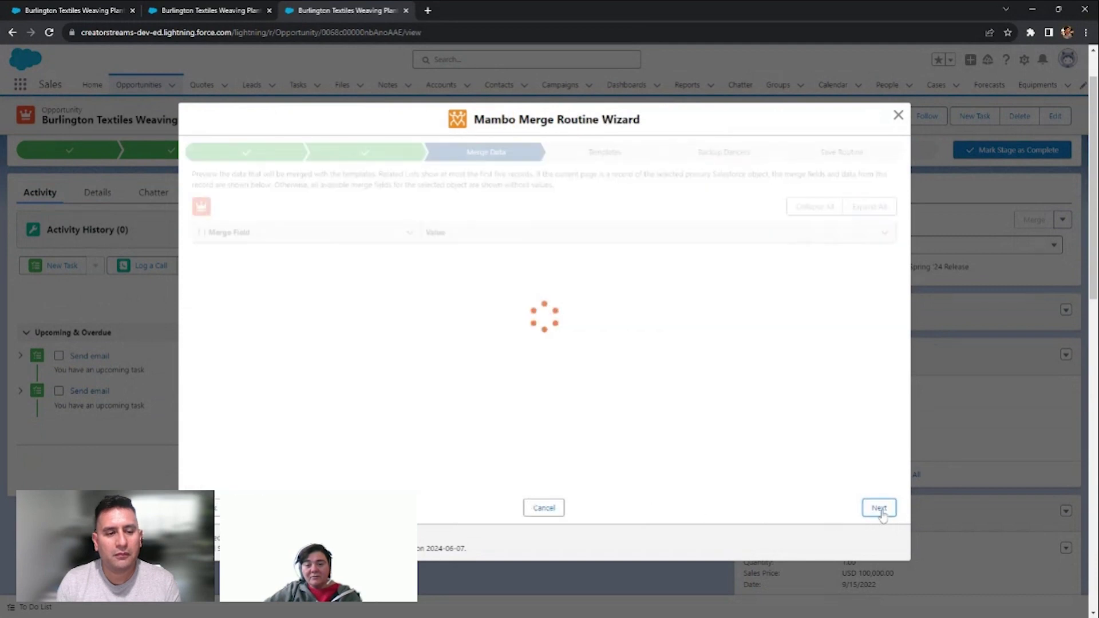
left_click(879, 508)
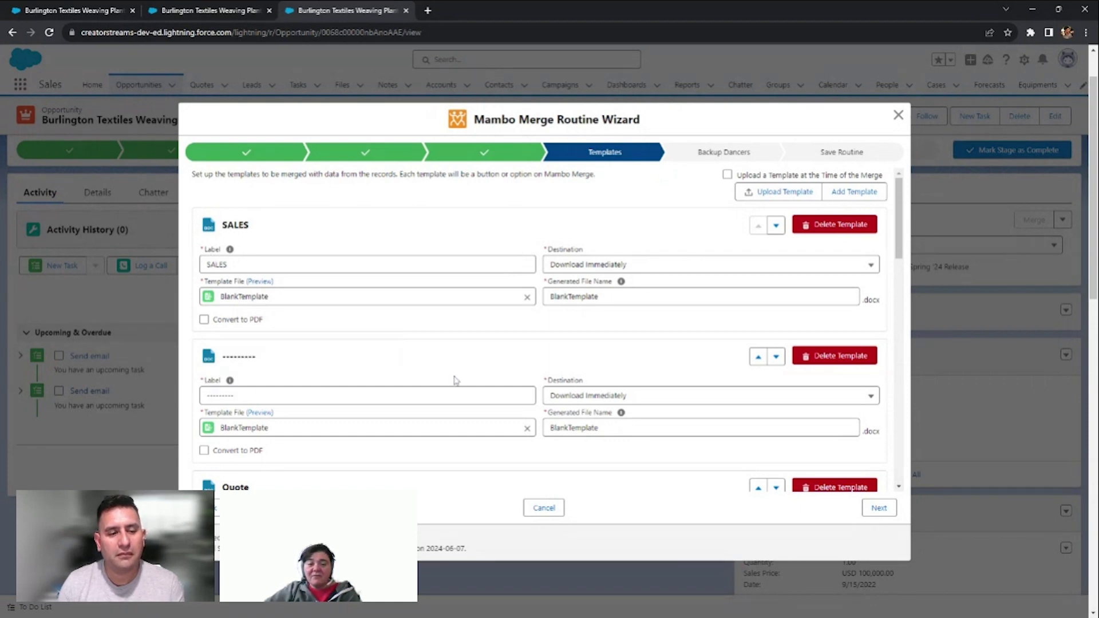
Step: Examine how the heading, divider, Quote and Invoice templates are set up, then close the wizard and reopen the template list
scroll(454, 351, "down", 5)
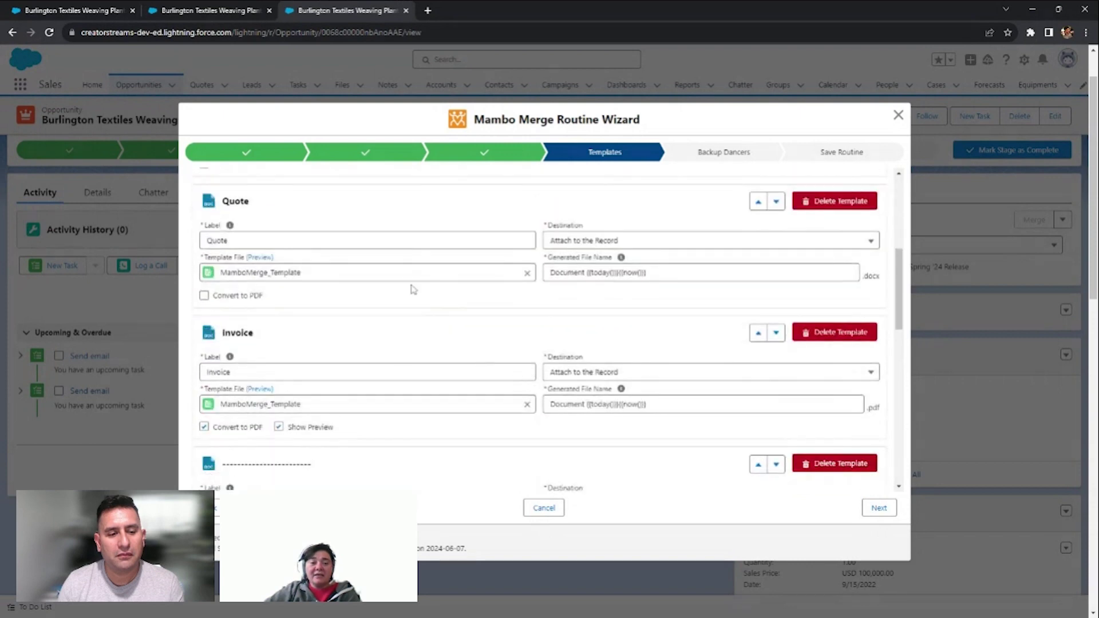
scroll(670, 417, "up", 5)
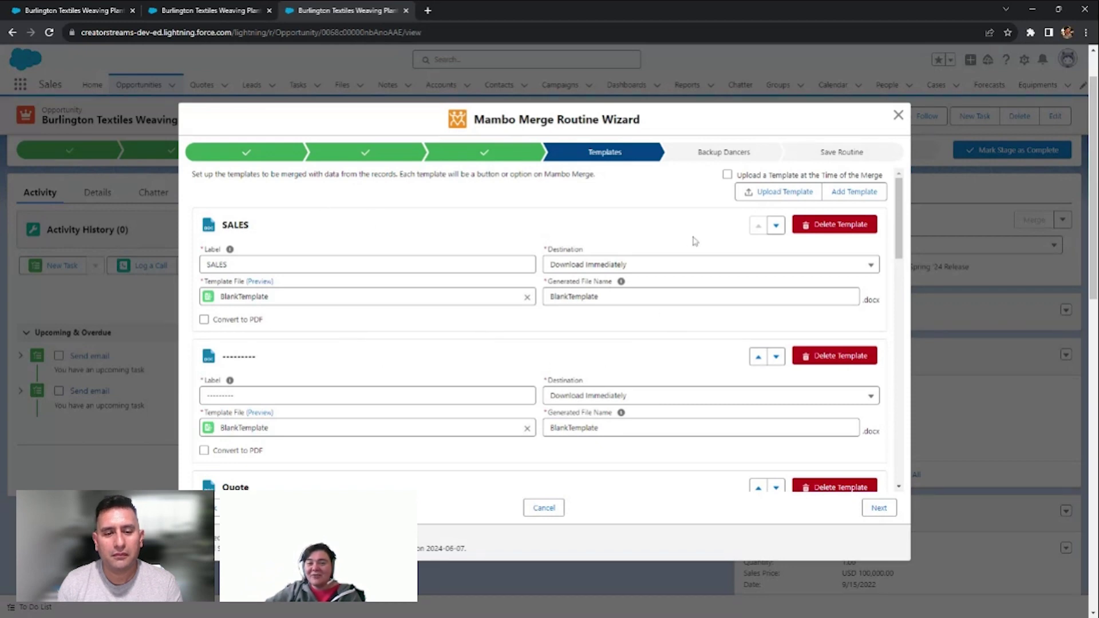
left_click(898, 115)
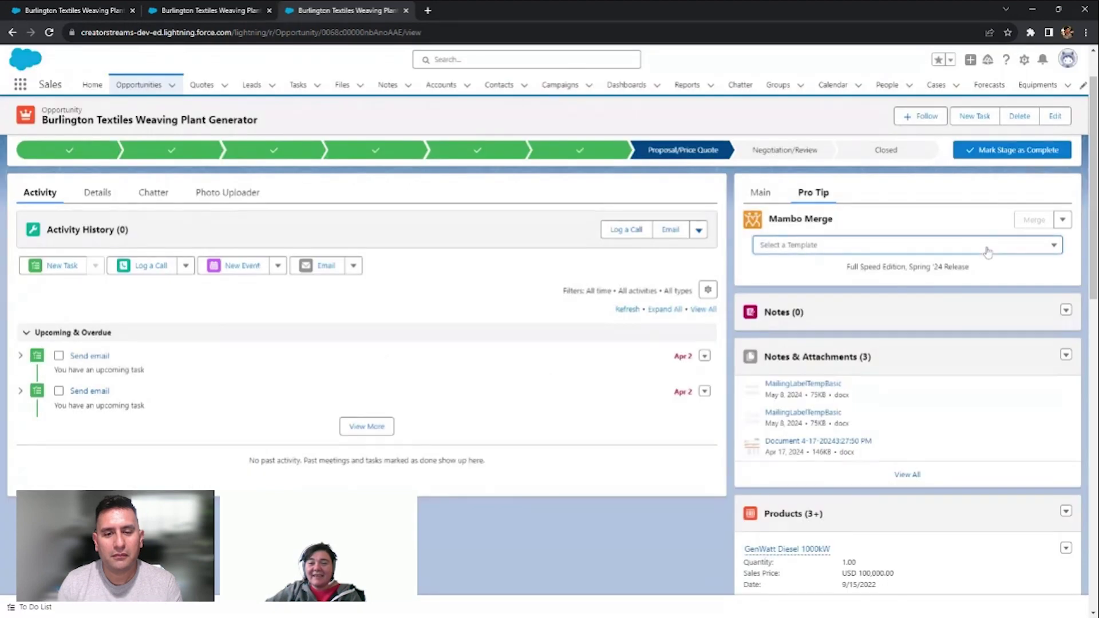
left_click(987, 246)
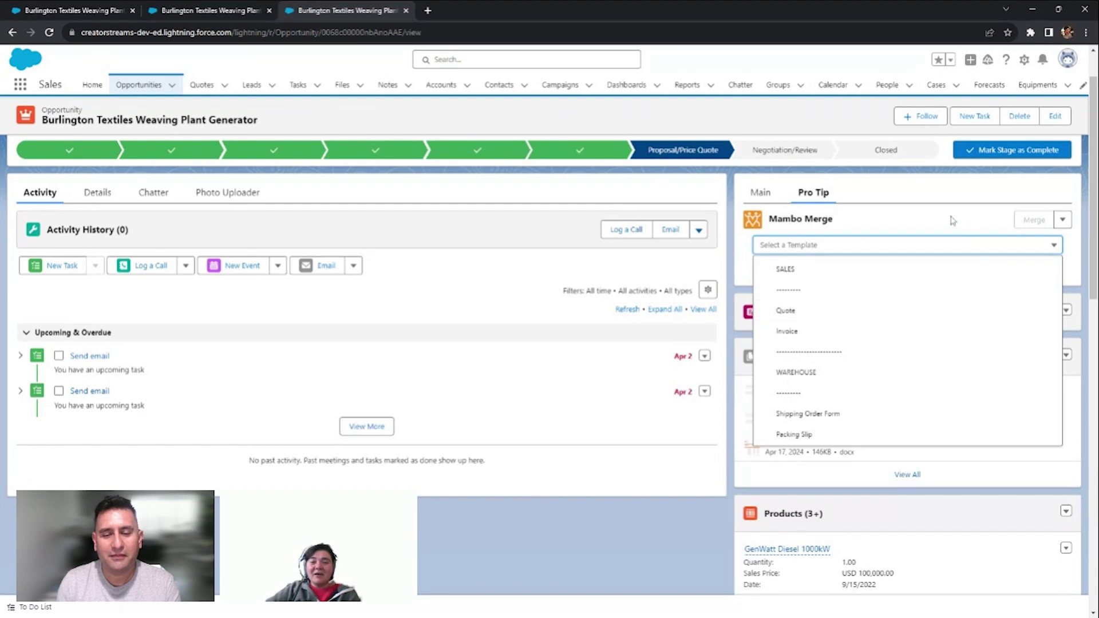
Step: In the routine open in the second browser tab, complete the Batch template's generated file name as "Batch {{Name}} {{Today()}}"
left_click(211, 10)
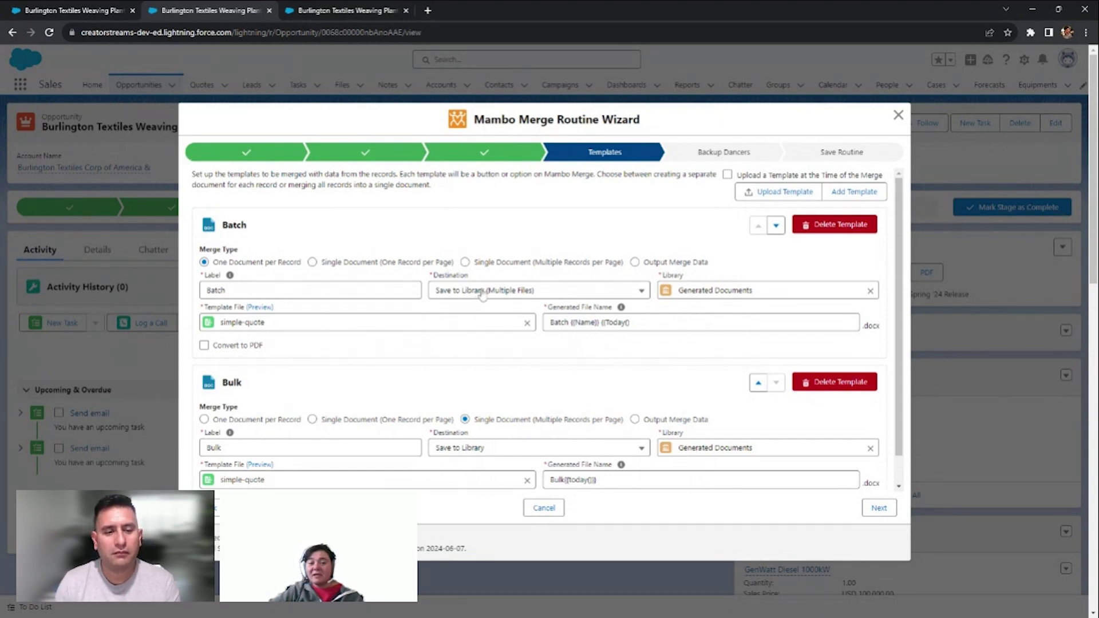
left_click_drag(630, 322, 548, 334)
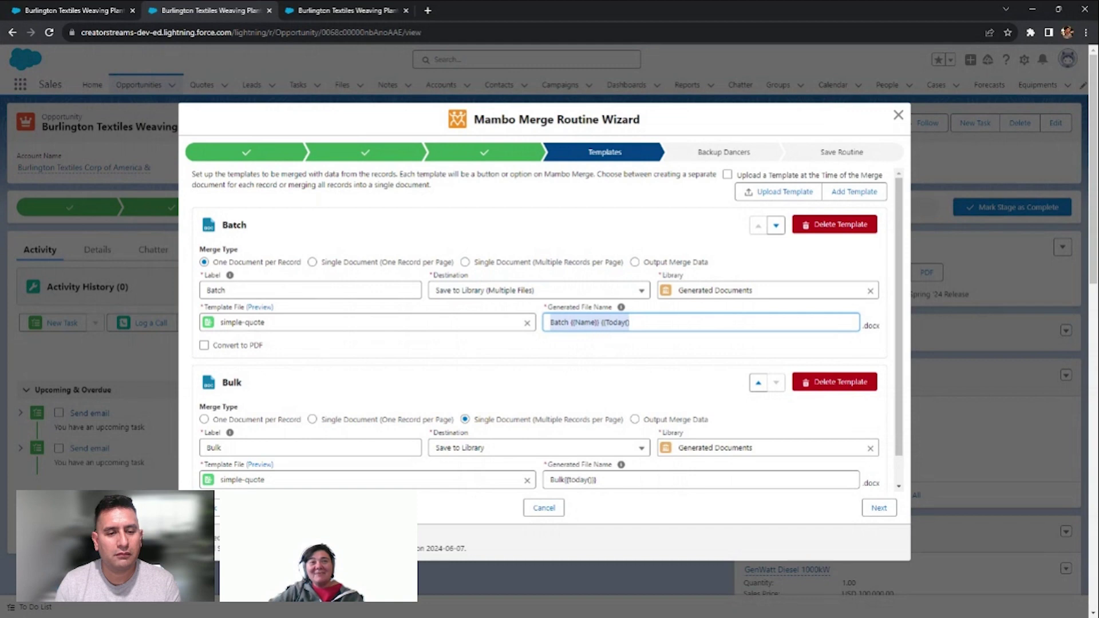
left_click(631, 323)
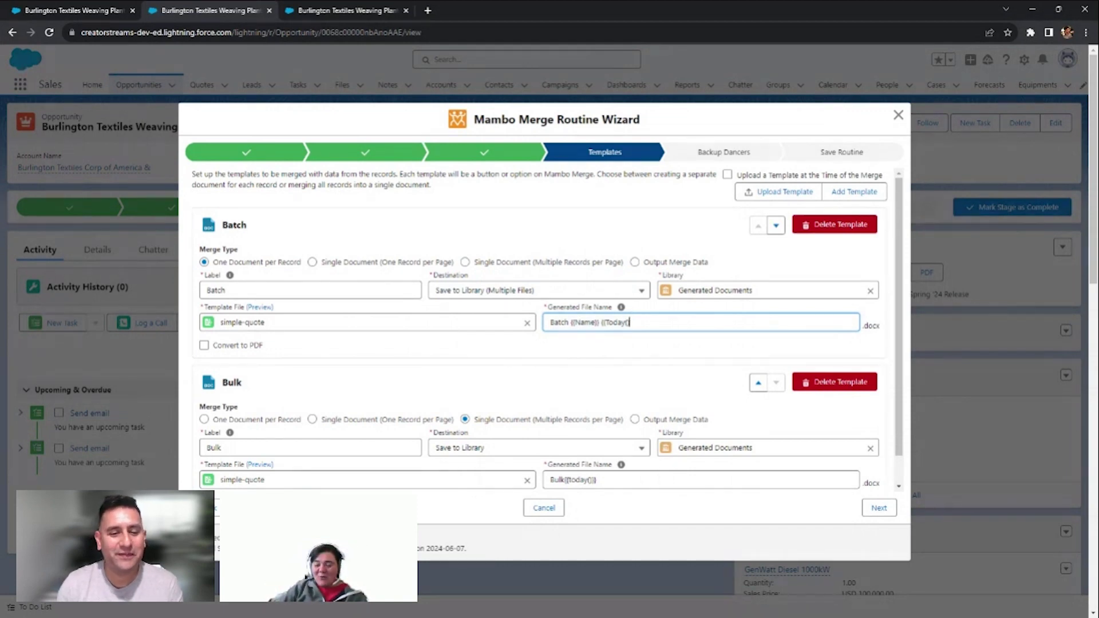
type("}}")
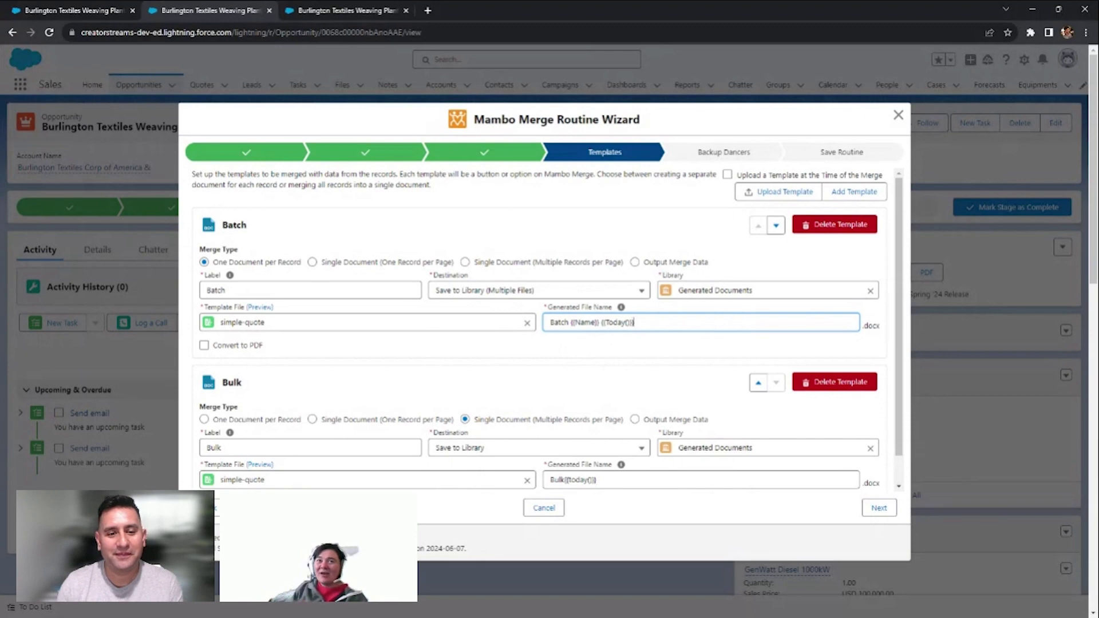